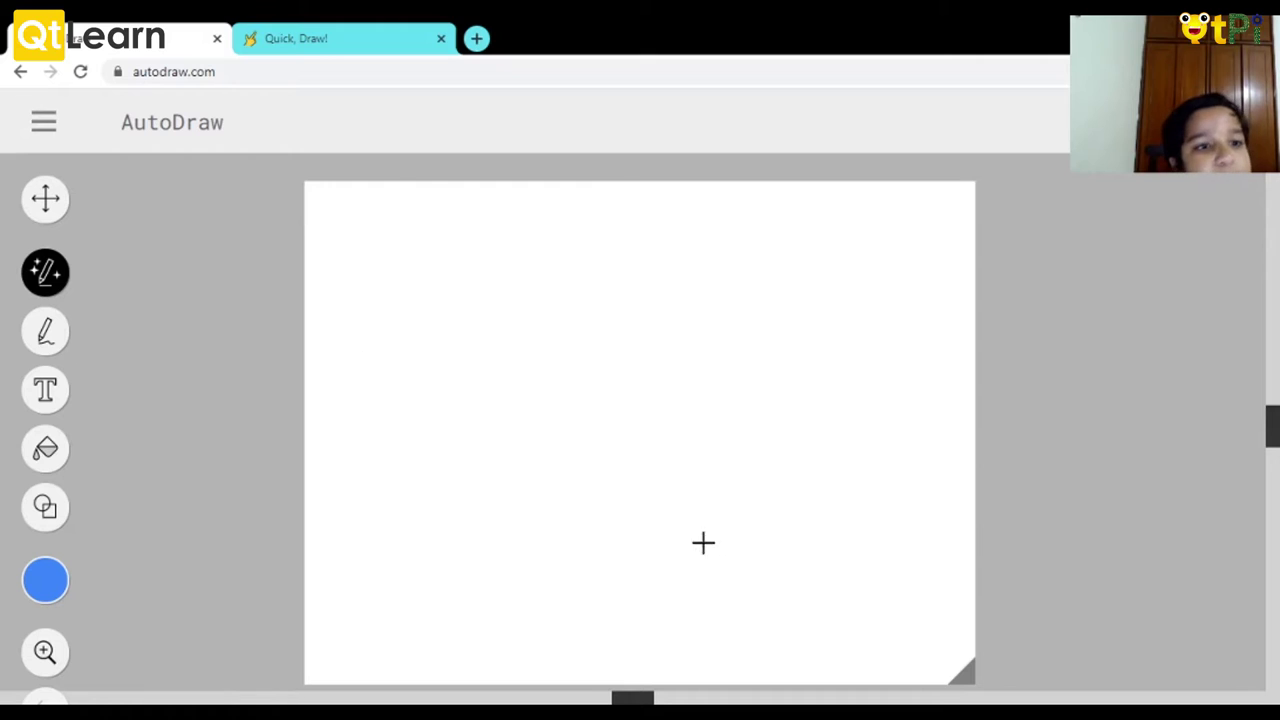
# Sketch a freehand shape, then start over with a blank canvas.
pyautogui.moveTo(690, 432)
pyautogui.mouseDown()
pyautogui.moveTo(610, 405)
pyautogui.moveTo(519, 530)
pyautogui.moveTo(877, 498)
pyautogui.moveTo(860, 385)
pyautogui.moveTo(1054, 488)
pyautogui.moveTo(1050, 524)
pyautogui.moveTo(794, 174)
pyautogui.moveTo(463, 420)
pyautogui.mouseUp()
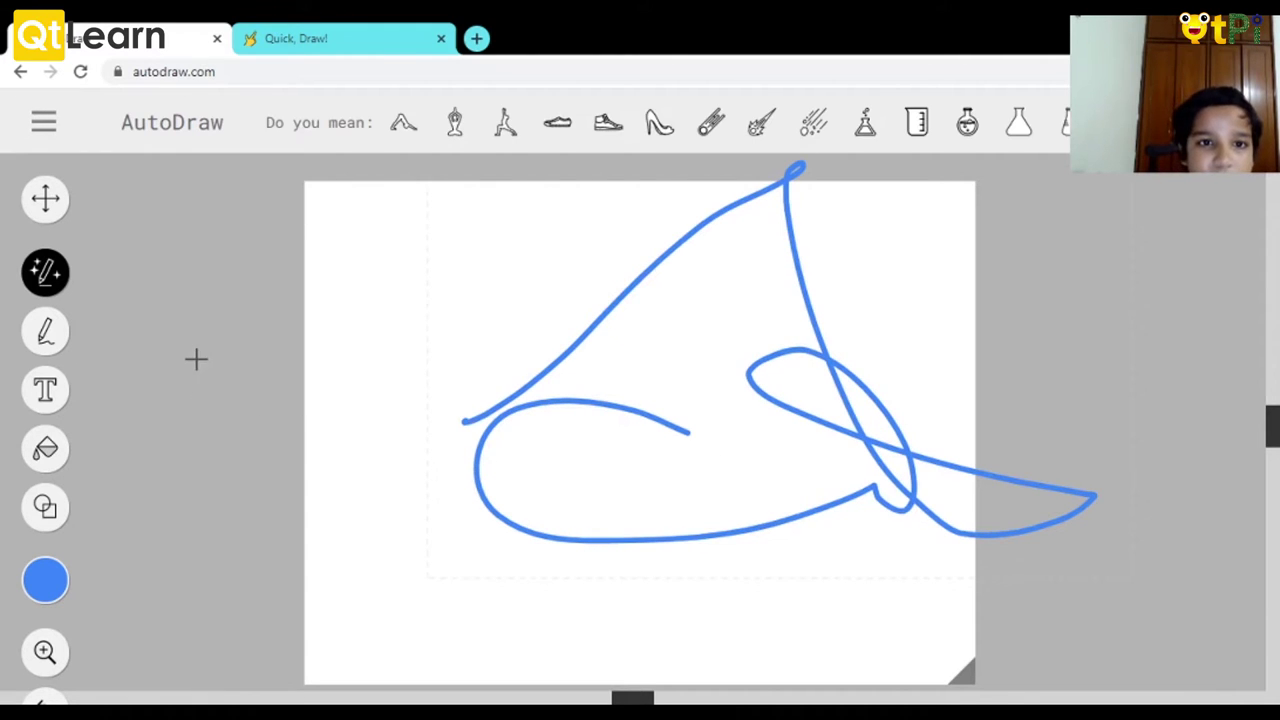
pyautogui.click(50, 205)
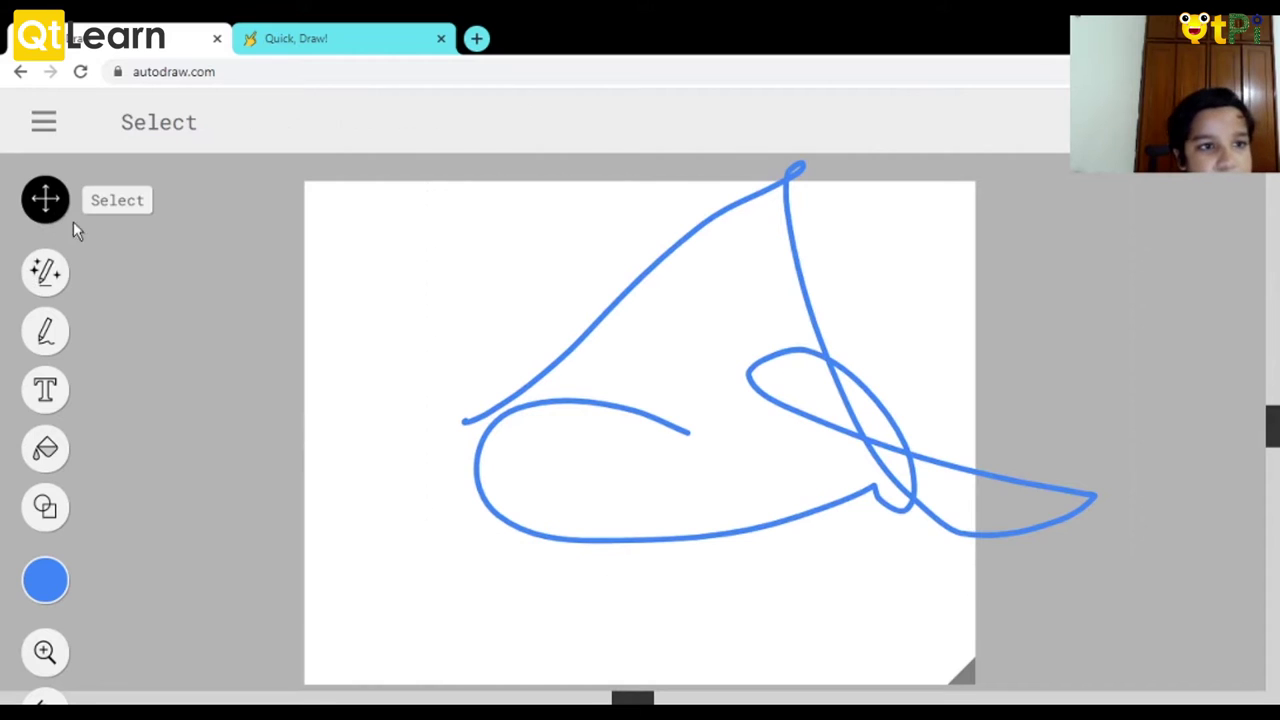
pyautogui.click(45, 121)
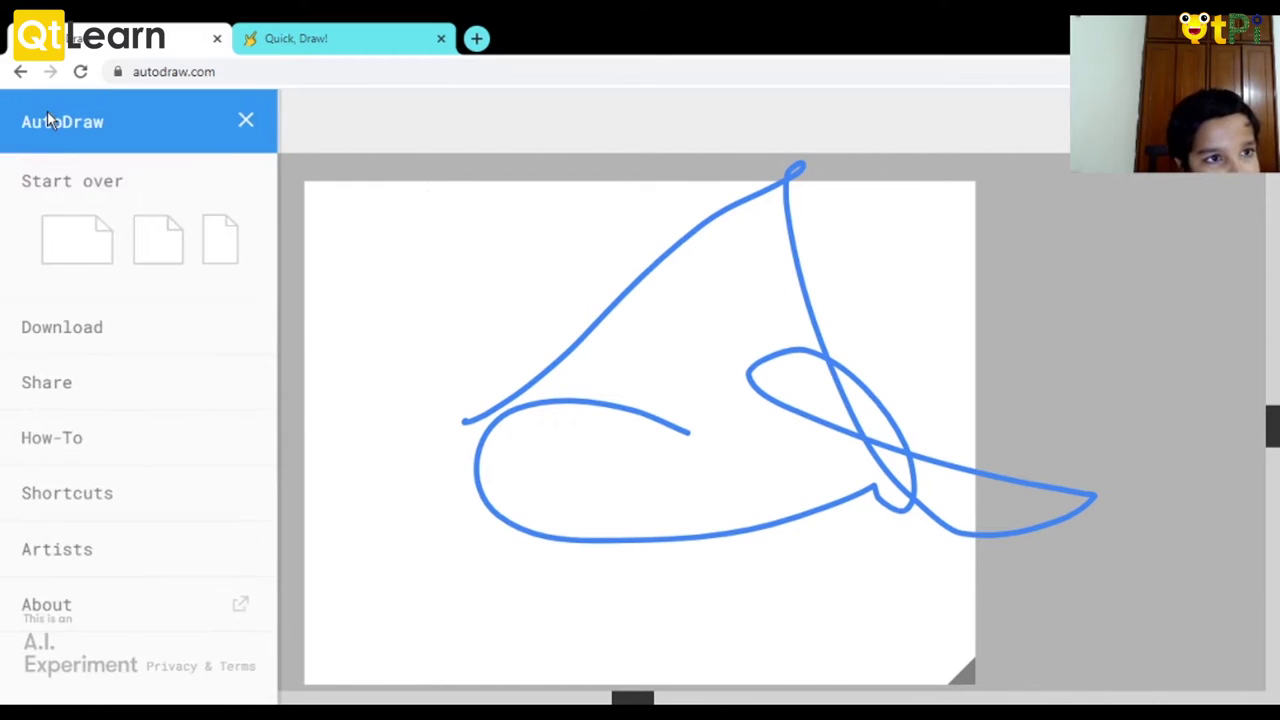
pyautogui.click(79, 240)
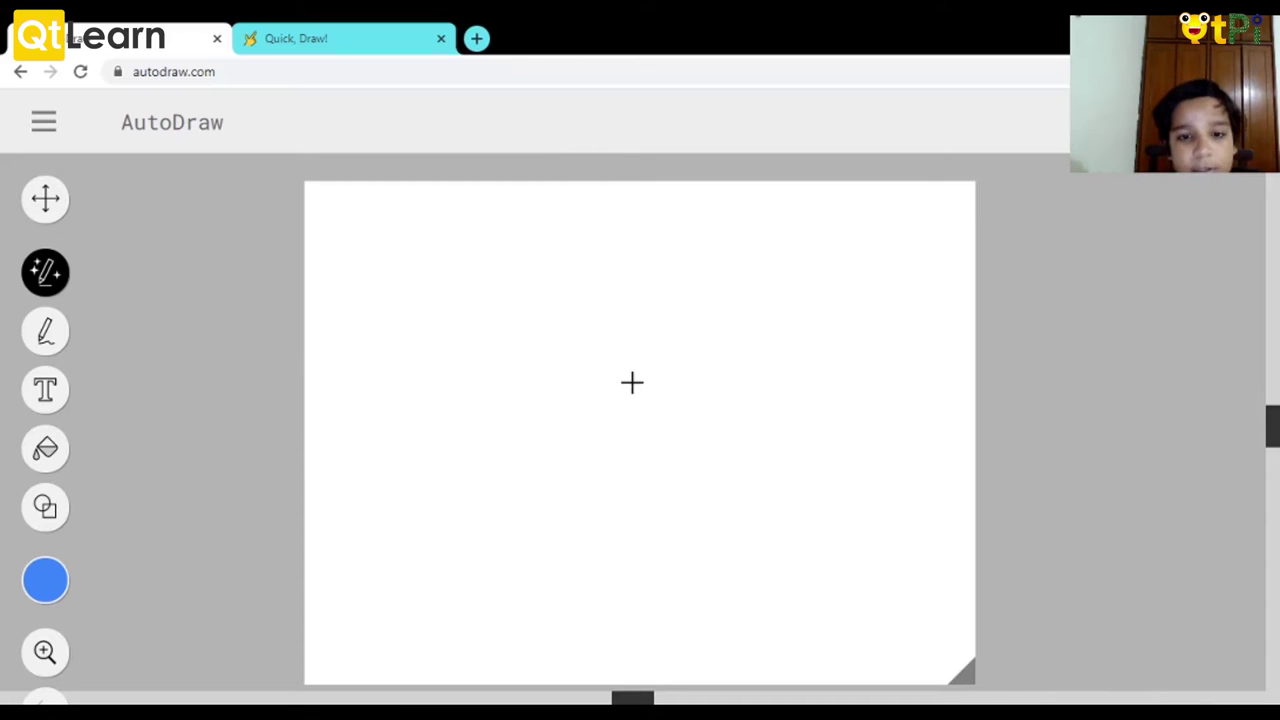
# Draw a squiggle, rotate, squash, stretch and narrow it, then delete it.
pyautogui.click(46, 200)
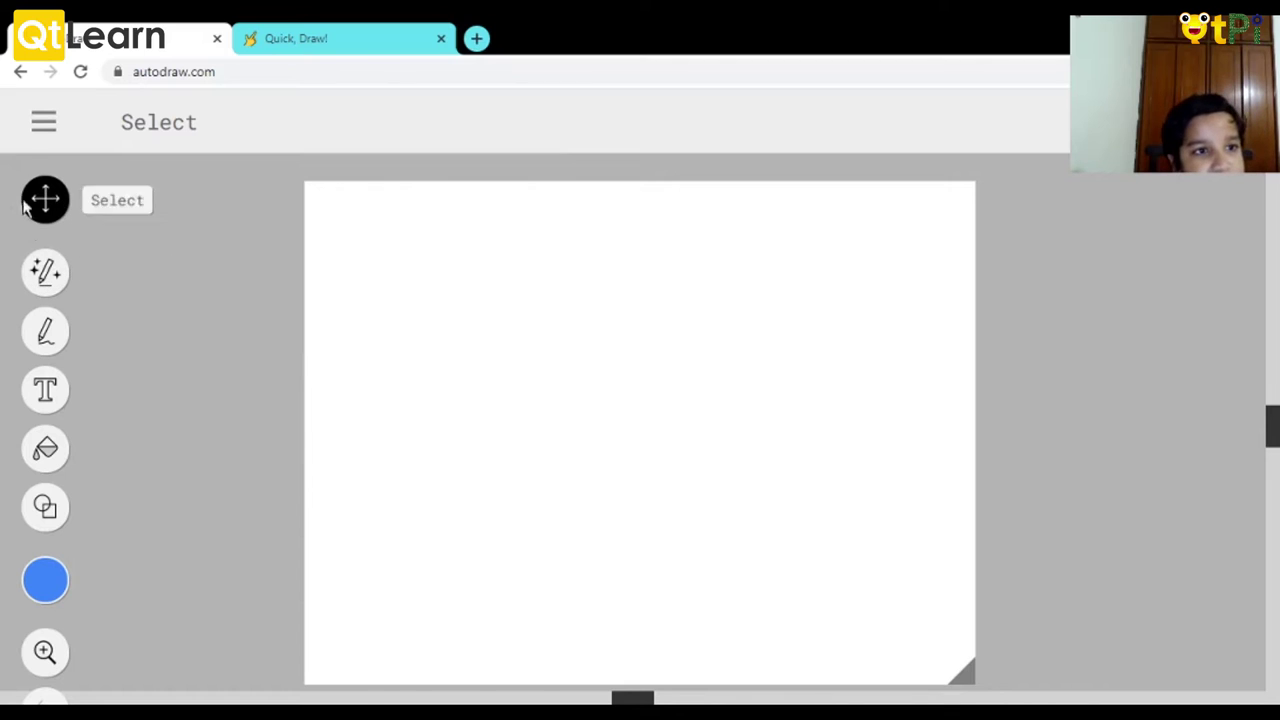
pyautogui.click(45, 268)
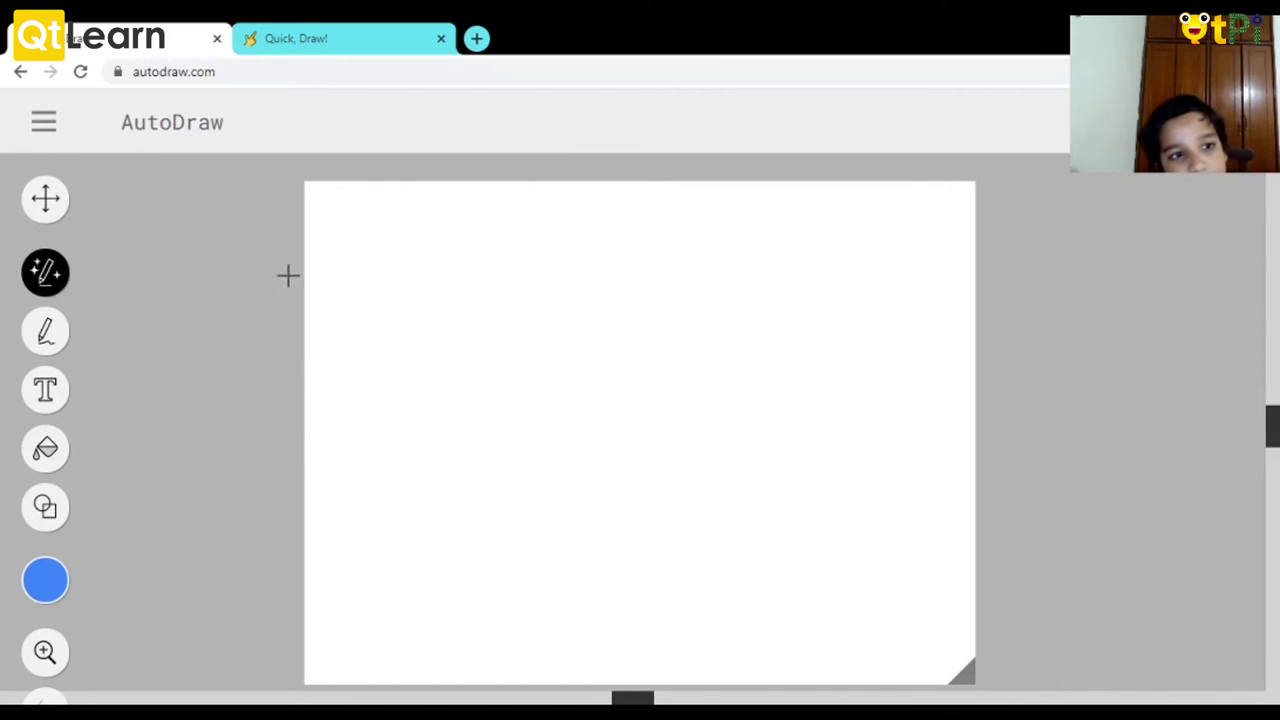
pyautogui.moveTo(403, 288)
pyautogui.mouseDown()
pyautogui.moveTo(447, 327)
pyautogui.moveTo(700, 375)
pyautogui.moveTo(615, 361)
pyautogui.moveTo(456, 520)
pyautogui.moveTo(501, 478)
pyautogui.moveTo(771, 552)
pyautogui.mouseUp()
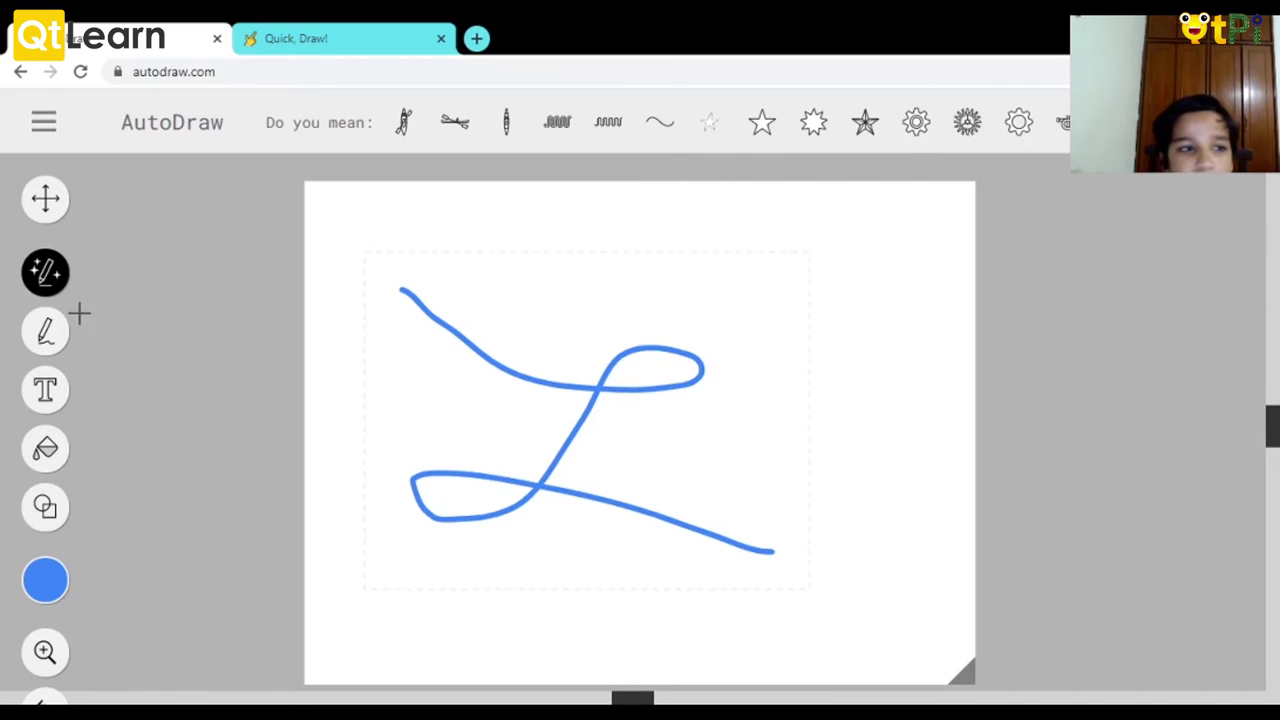
pyautogui.click(38, 218)
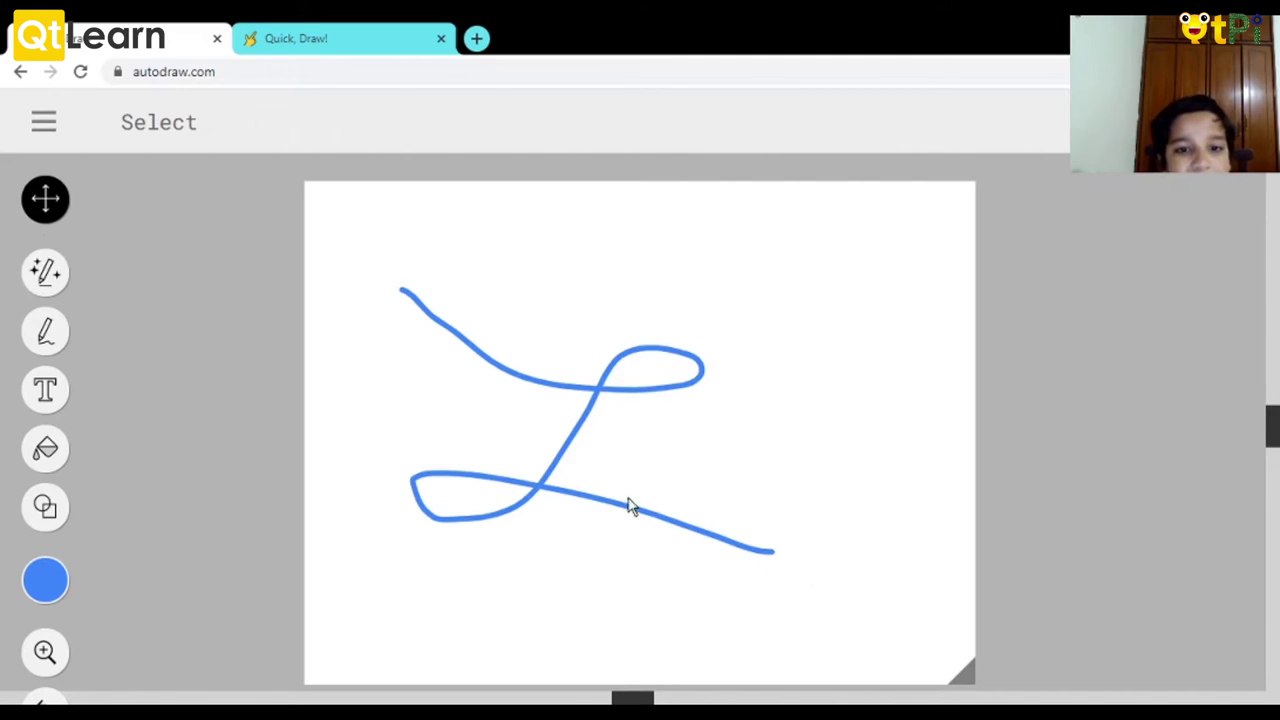
pyautogui.click(561, 462)
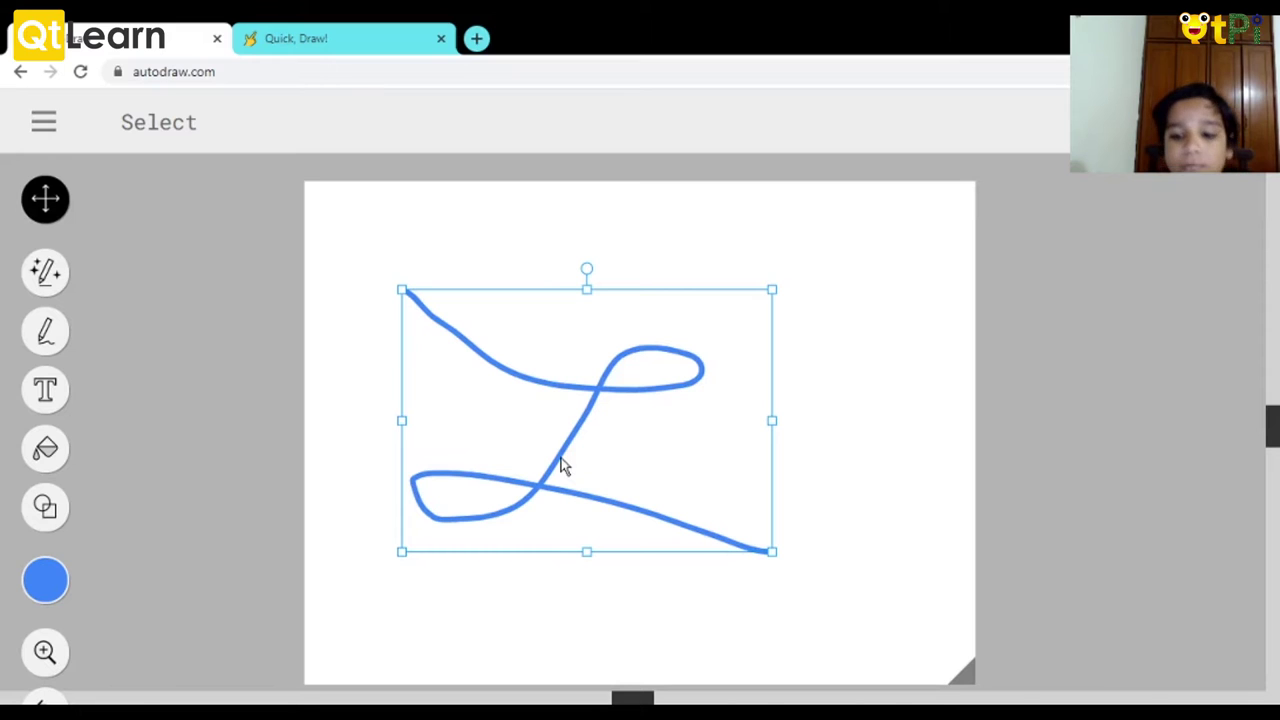
pyautogui.moveTo(588, 272)
pyautogui.mouseDown()
pyautogui.moveTo(595, 450)
pyautogui.moveTo(549, 457)
pyautogui.moveTo(640, 297)
pyautogui.moveTo(545, 372)
pyautogui.moveTo(620, 425)
pyautogui.moveTo(556, 383)
pyautogui.mouseUp()
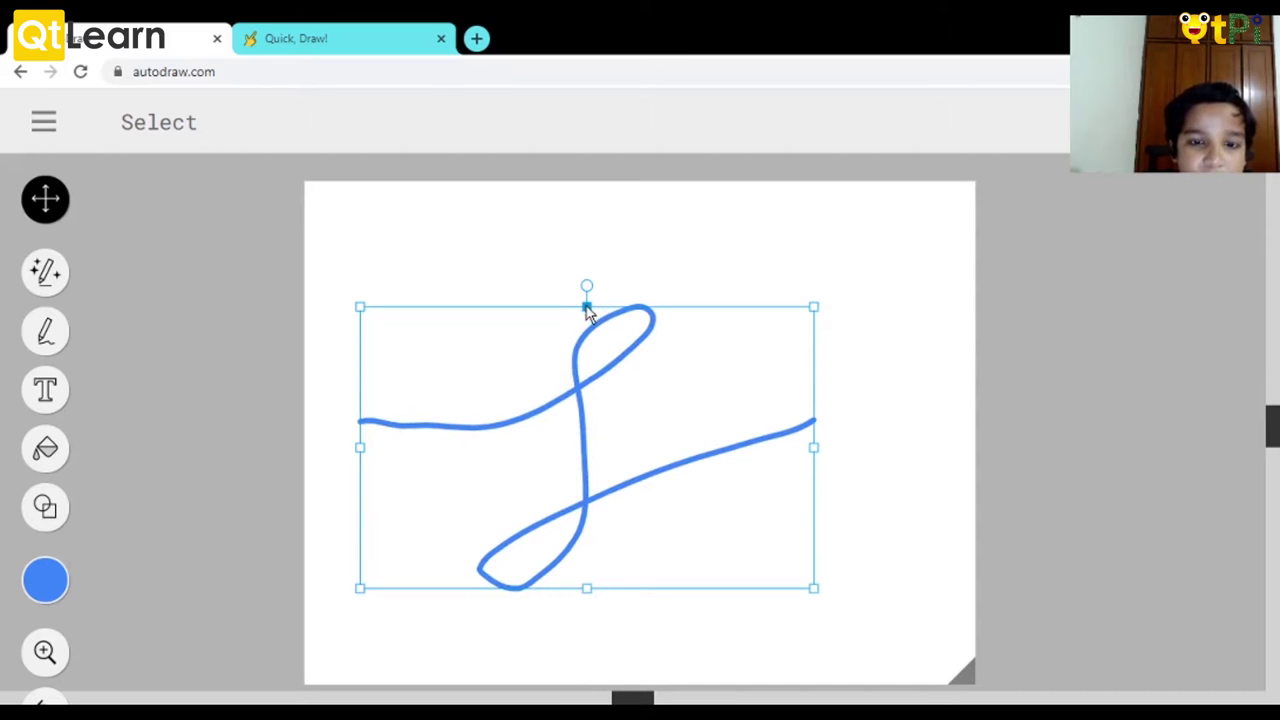
pyautogui.moveTo(587, 307)
pyautogui.mouseDown()
pyautogui.moveTo(578, 438)
pyautogui.moveTo(604, 522)
pyautogui.moveTo(581, 384)
pyautogui.mouseUp()
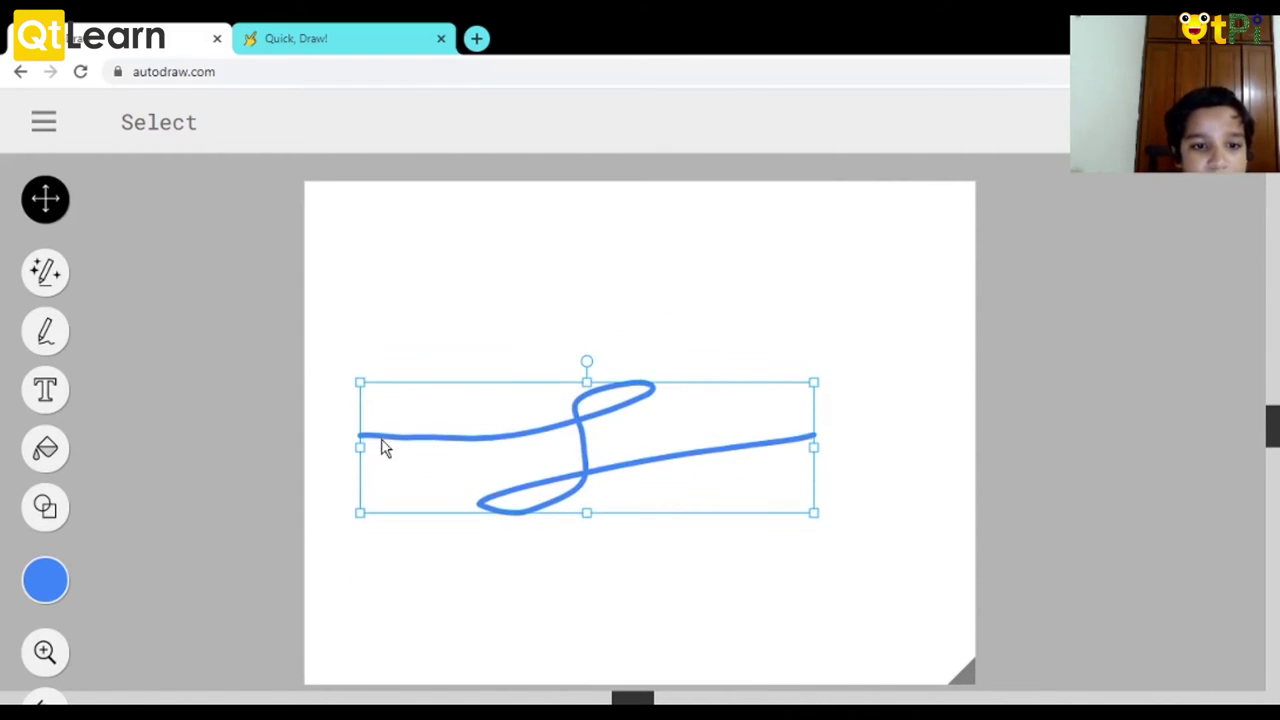
pyautogui.moveTo(362, 448)
pyautogui.mouseDown()
pyautogui.moveTo(274, 443)
pyautogui.moveTo(165, 410)
pyautogui.moveTo(530, 430)
pyautogui.moveTo(657, 457)
pyautogui.moveTo(768, 454)
pyautogui.moveTo(702, 448)
pyautogui.mouseUp()
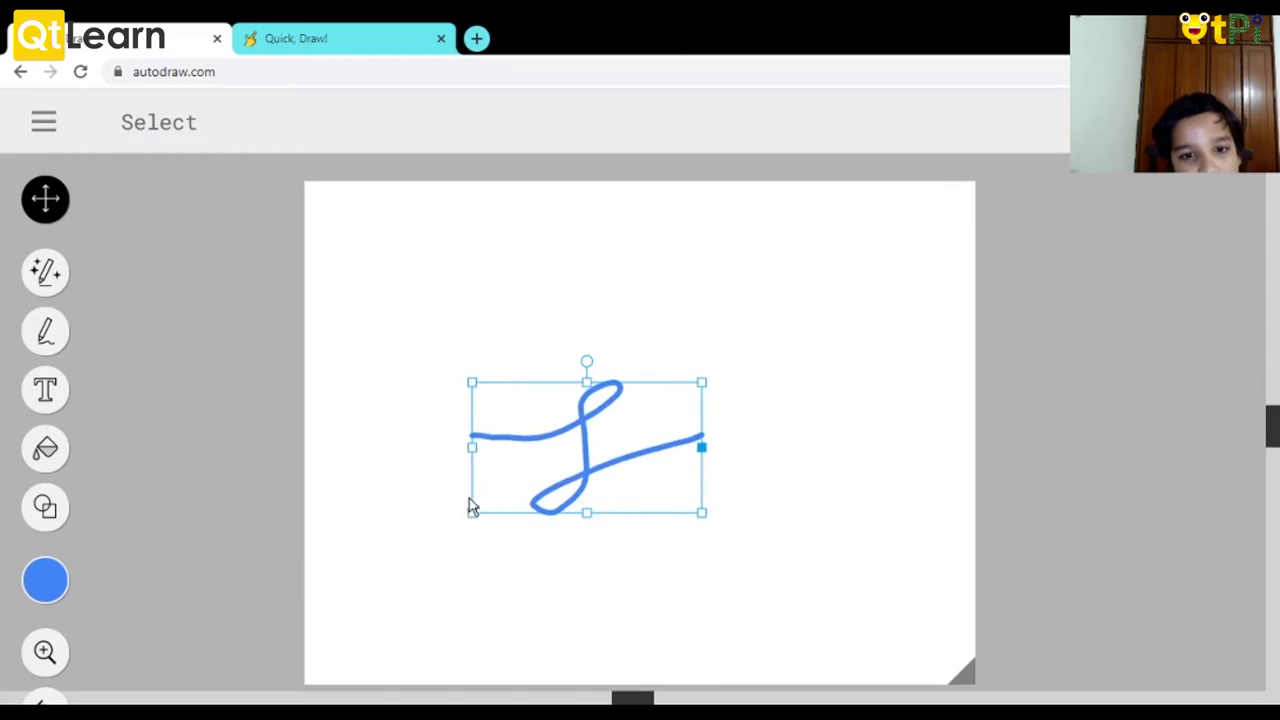
pyautogui.moveTo(472, 508)
pyautogui.mouseDown()
pyautogui.moveTo(626, 500)
pyautogui.moveTo(617, 371)
pyautogui.moveTo(542, 266)
pyautogui.moveTo(447, 207)
pyautogui.mouseUp()
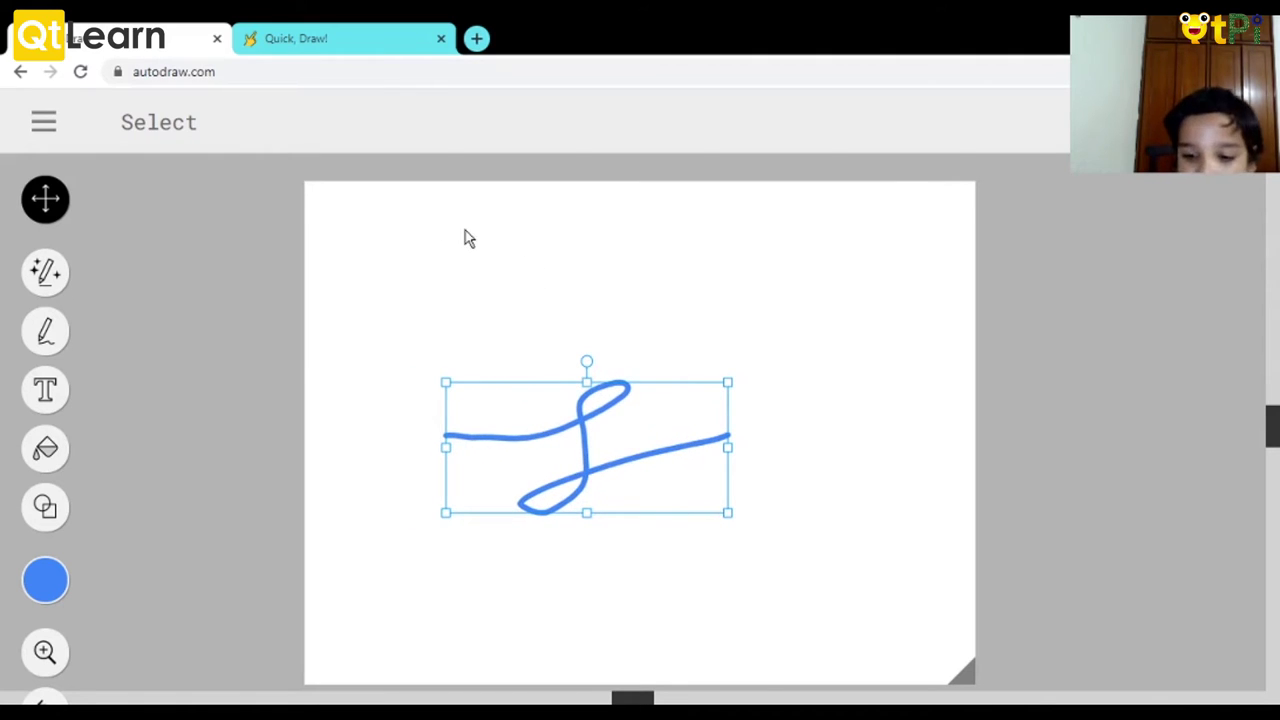
pyautogui.press('Delete')
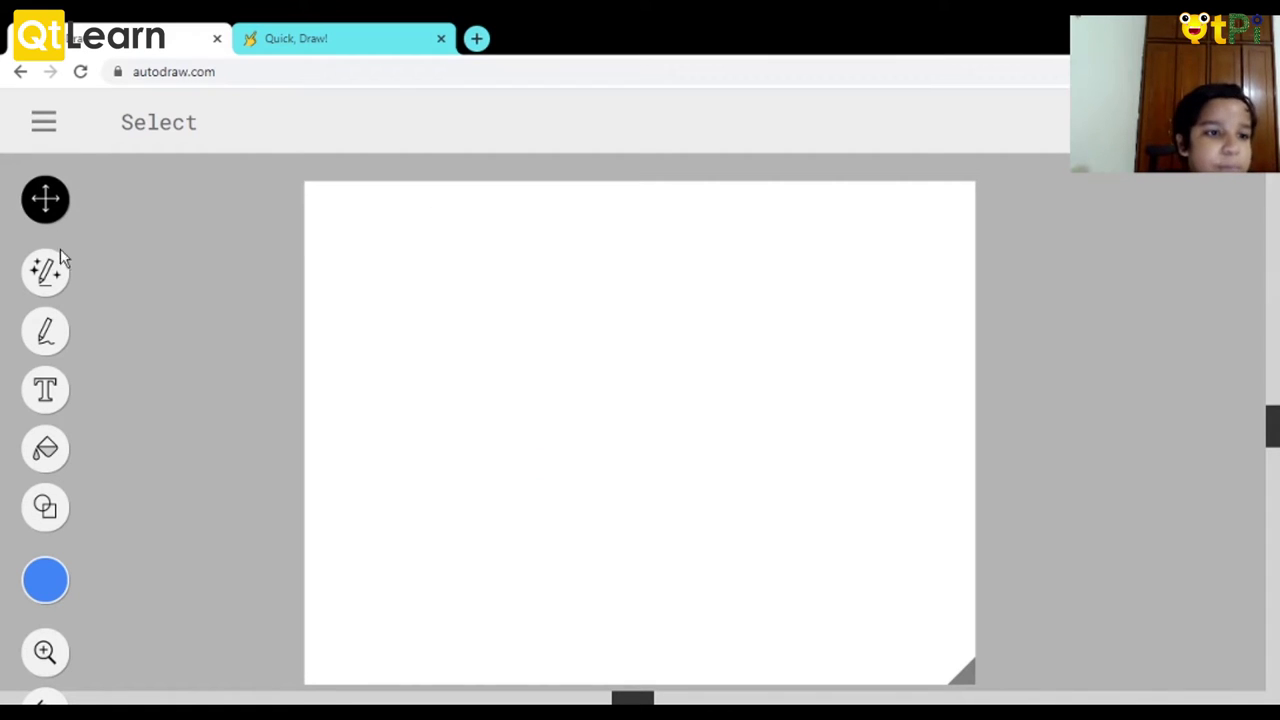
# Sketch a rough golf club and swap it for the golf iron, then the putter suggestion.
pyautogui.click(44, 272)
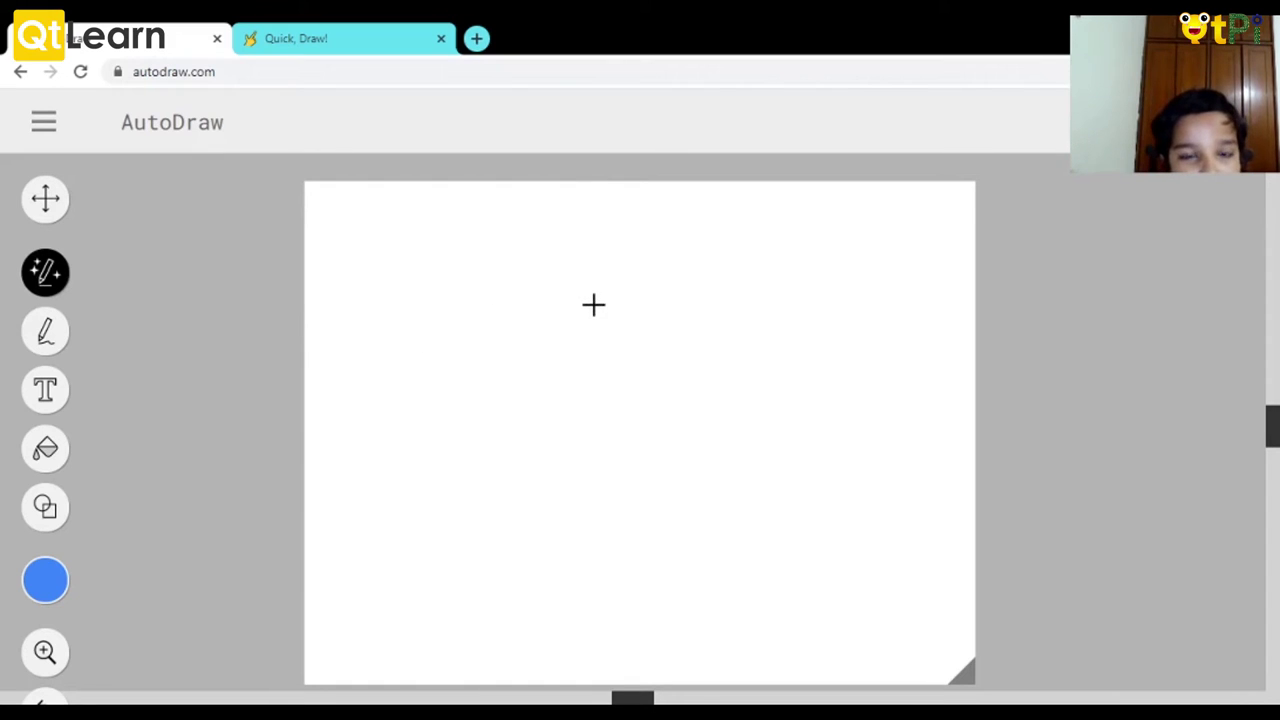
pyautogui.moveTo(593, 305)
pyautogui.mouseDown()
pyautogui.moveTo(449, 436)
pyautogui.moveTo(462, 528)
pyautogui.moveTo(503, 501)
pyautogui.moveTo(485, 444)
pyautogui.moveTo(414, 561)
pyautogui.moveTo(398, 514)
pyautogui.mouseUp()
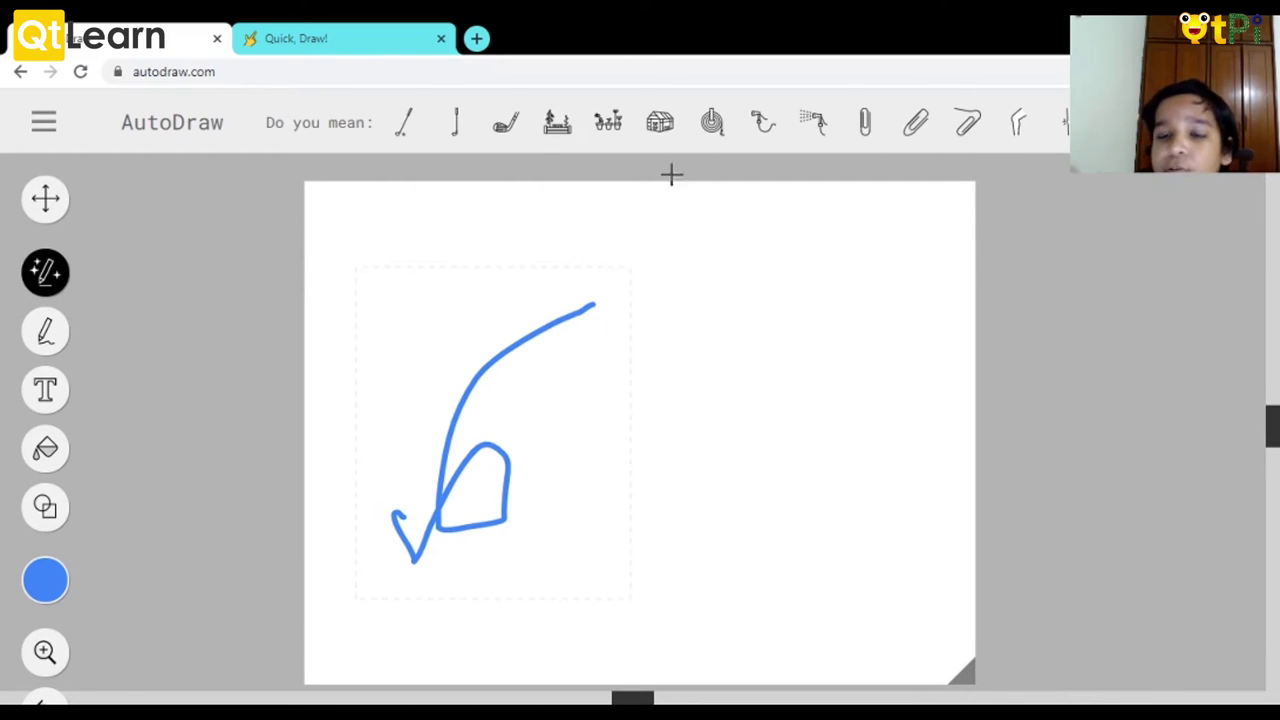
pyautogui.click(506, 122)
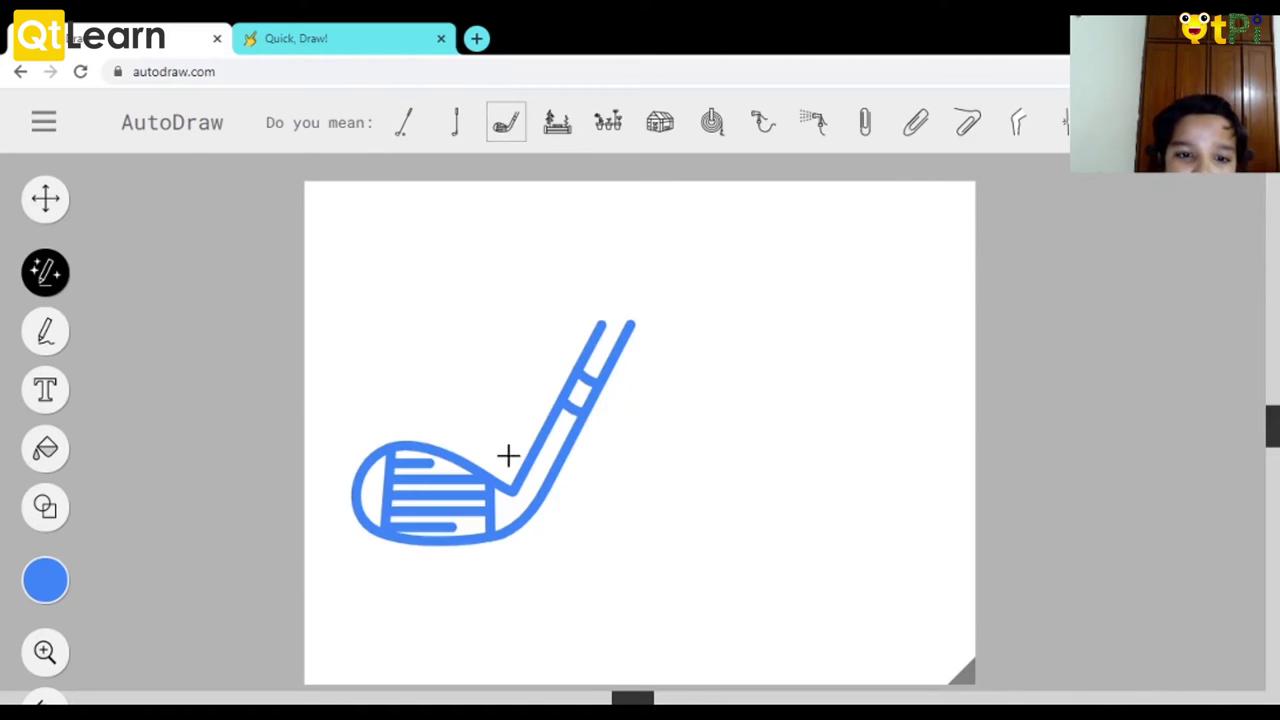
pyautogui.click(462, 122)
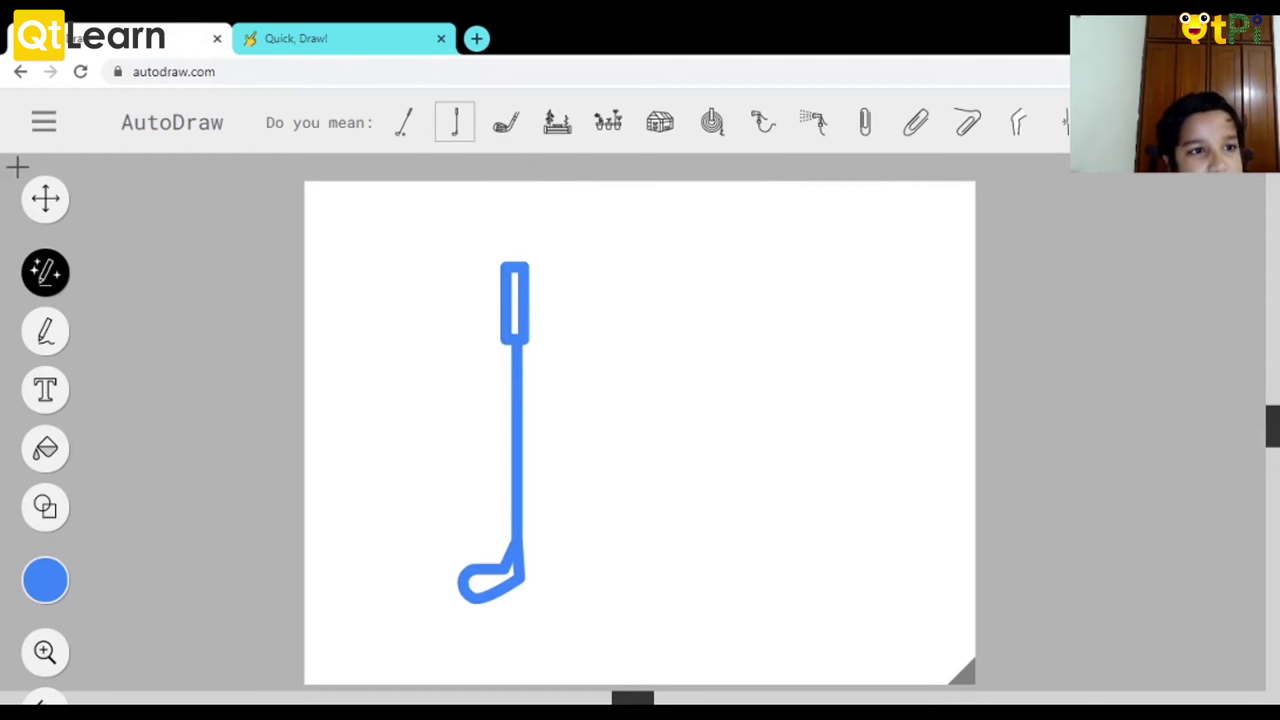
# Start over on a blank canvas and sketch a curved fish body outline with AutoDraw.
pyautogui.click(44, 122)
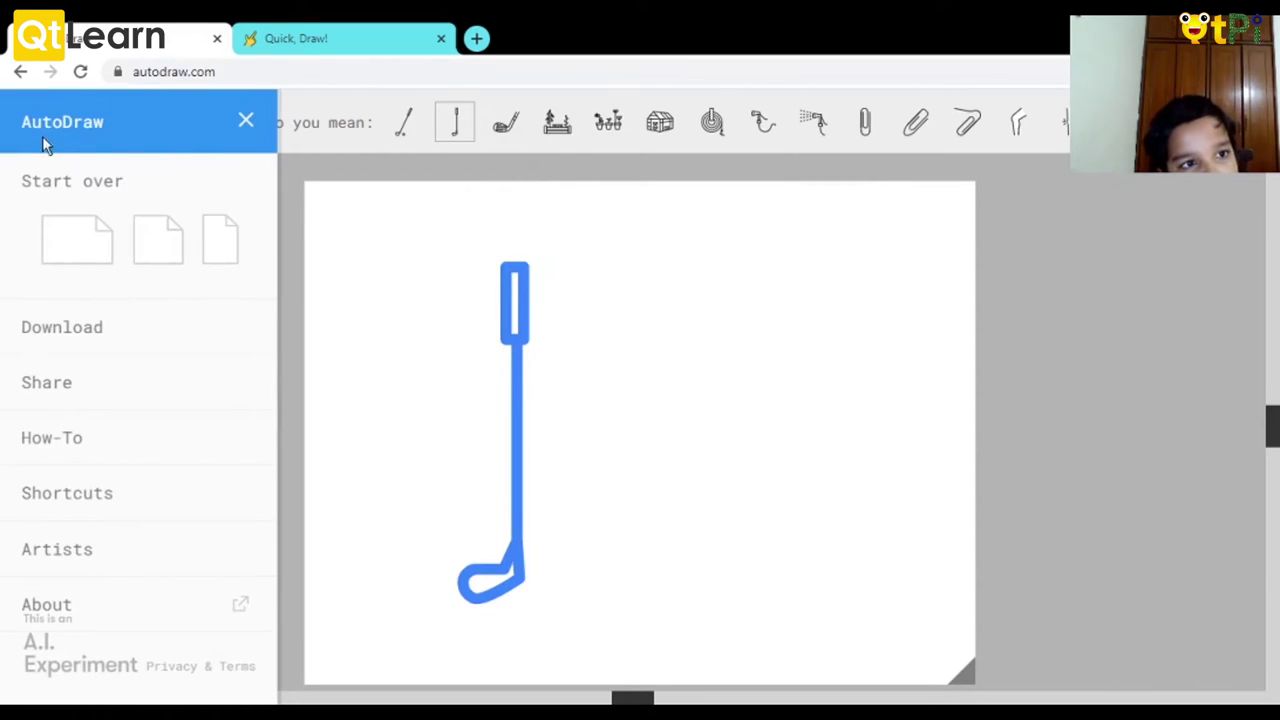
pyautogui.click(77, 250)
pyautogui.click(538, 323)
pyautogui.click(45, 332)
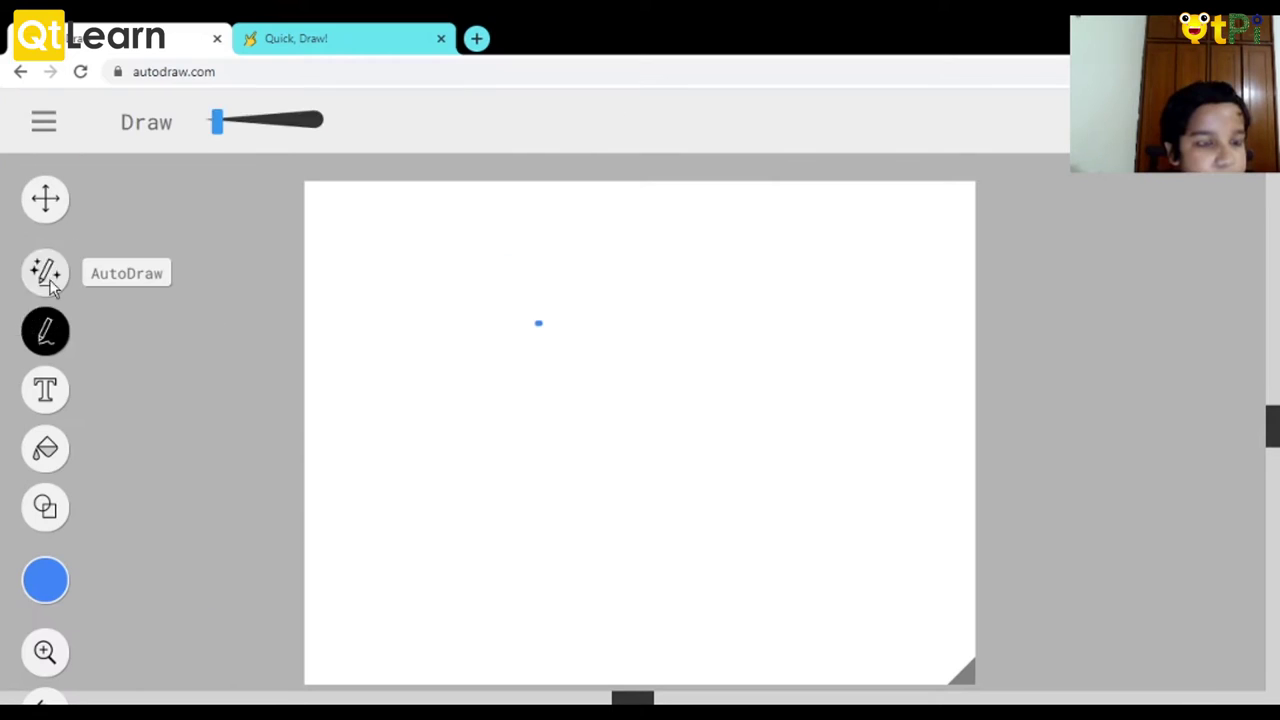
pyautogui.click(45, 272)
pyautogui.moveTo(545, 310)
pyautogui.mouseDown()
pyautogui.moveTo(352, 394)
pyautogui.moveTo(629, 391)
pyautogui.moveTo(780, 334)
pyautogui.mouseUp()
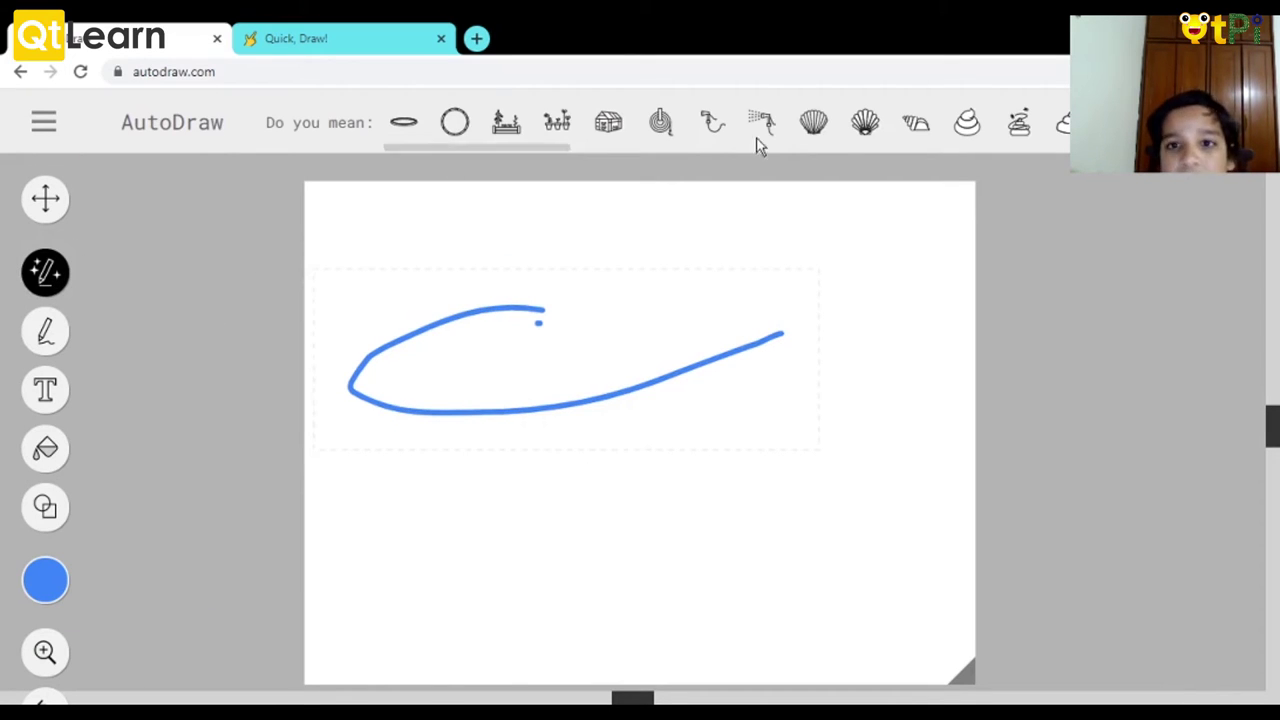
# Close off the fish's triangular tail with freehand Draw strokes joined to the body.
pyautogui.click(45, 332)
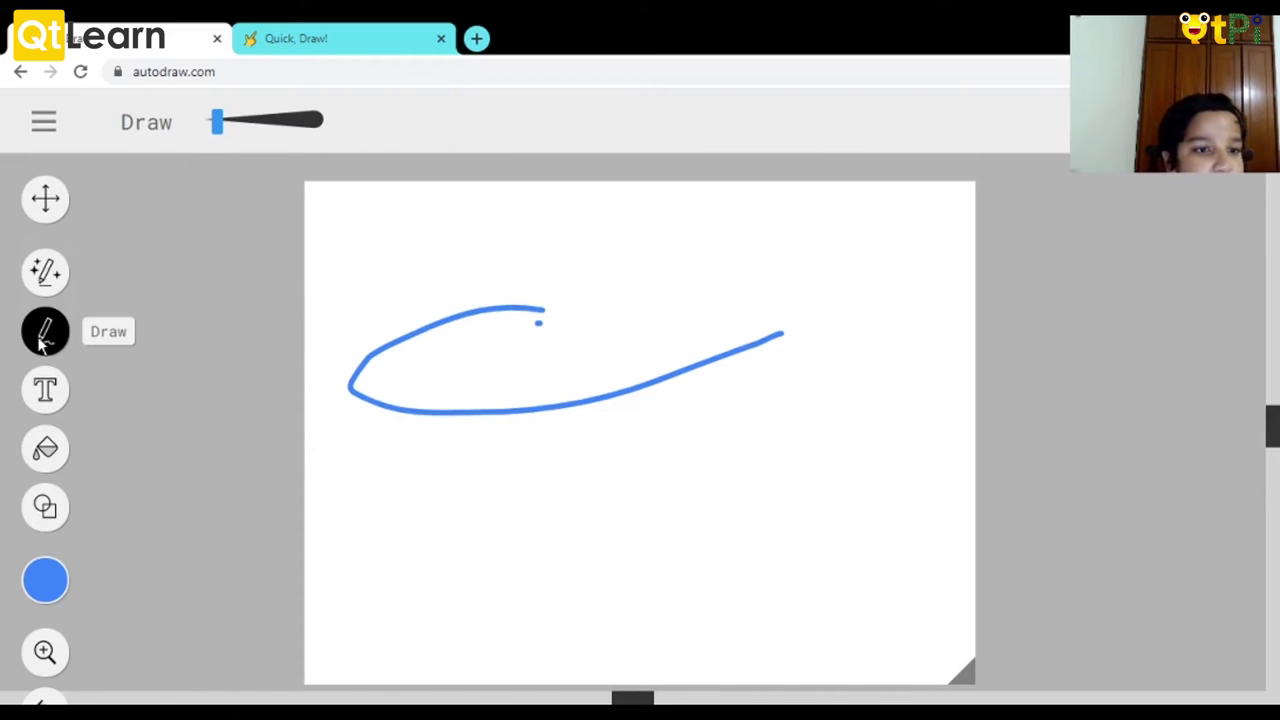
pyautogui.moveTo(519, 295); pyautogui.dragTo(786, 477)
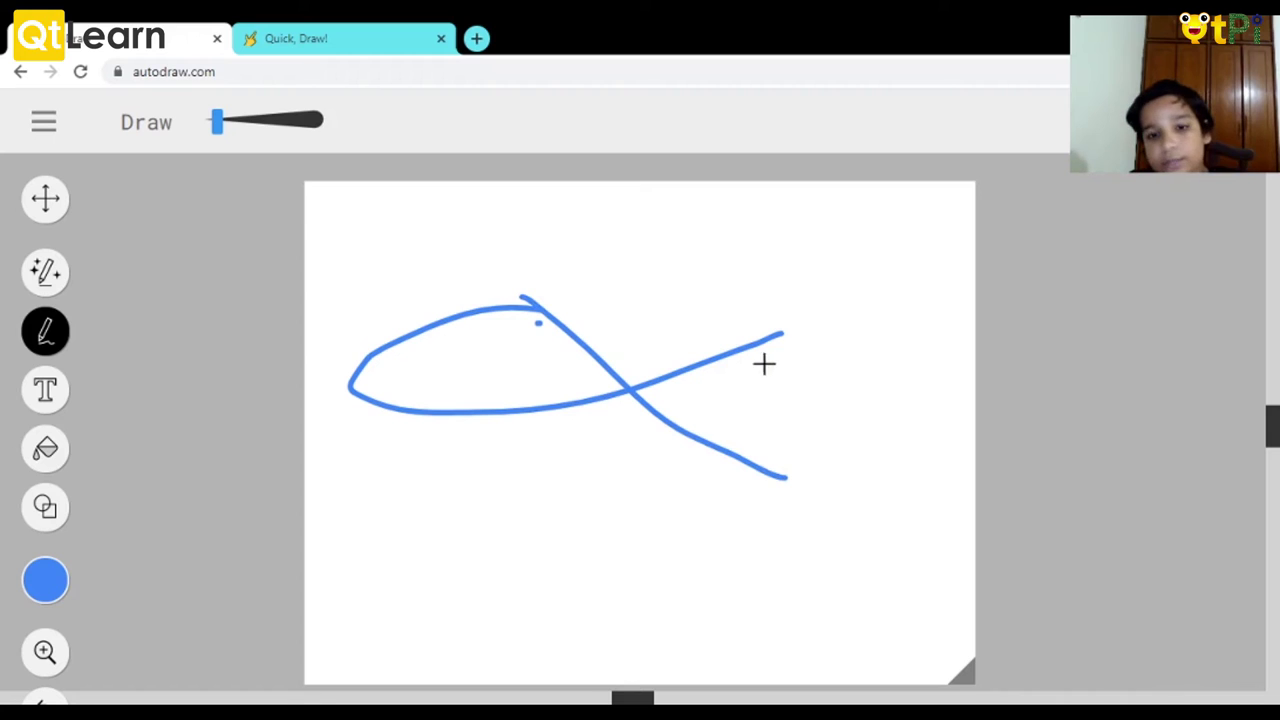
pyautogui.moveTo(810, 344)
pyautogui.mouseDown()
pyautogui.moveTo(797, 457)
pyautogui.moveTo(777, 469)
pyautogui.moveTo(776, 458)
pyautogui.mouseUp()
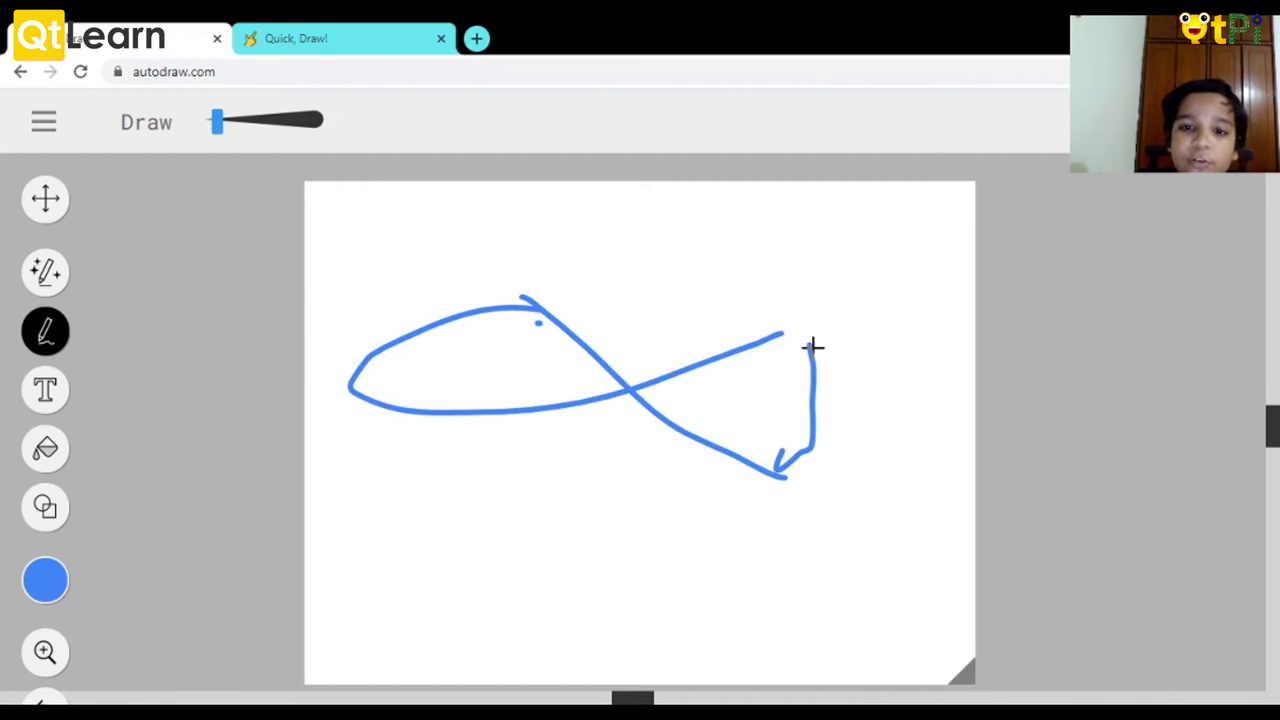
pyautogui.moveTo(812, 346); pyautogui.dragTo(790, 338)
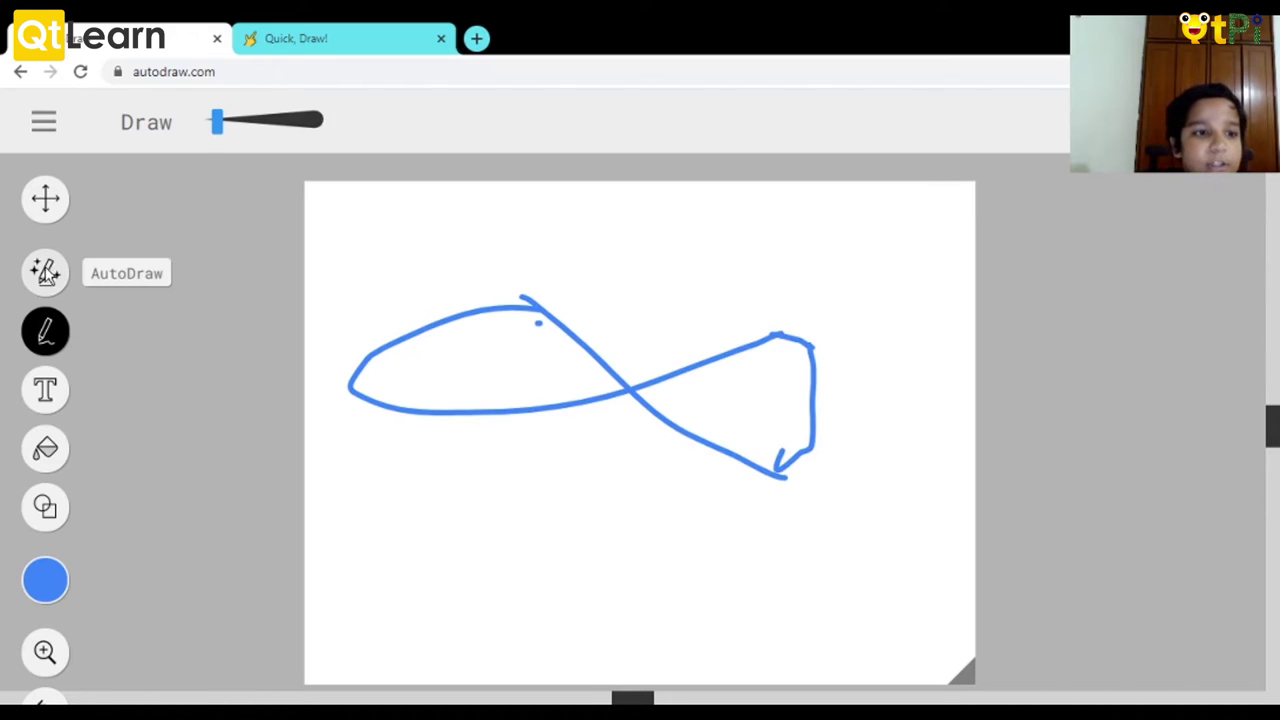
# Sketch a diagonal AutoDraw line to get shape suggestions, then open the main menu.
pyautogui.click(45, 271)
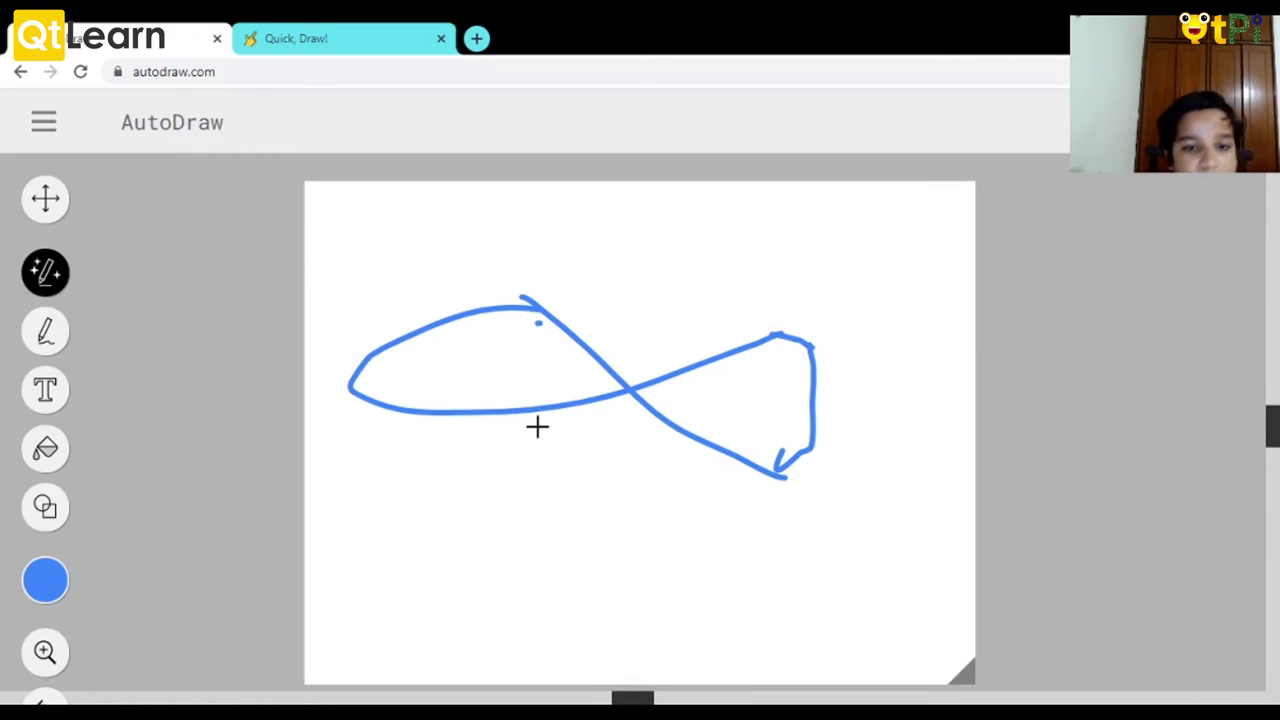
pyautogui.moveTo(548, 436); pyautogui.dragTo(853, 646)
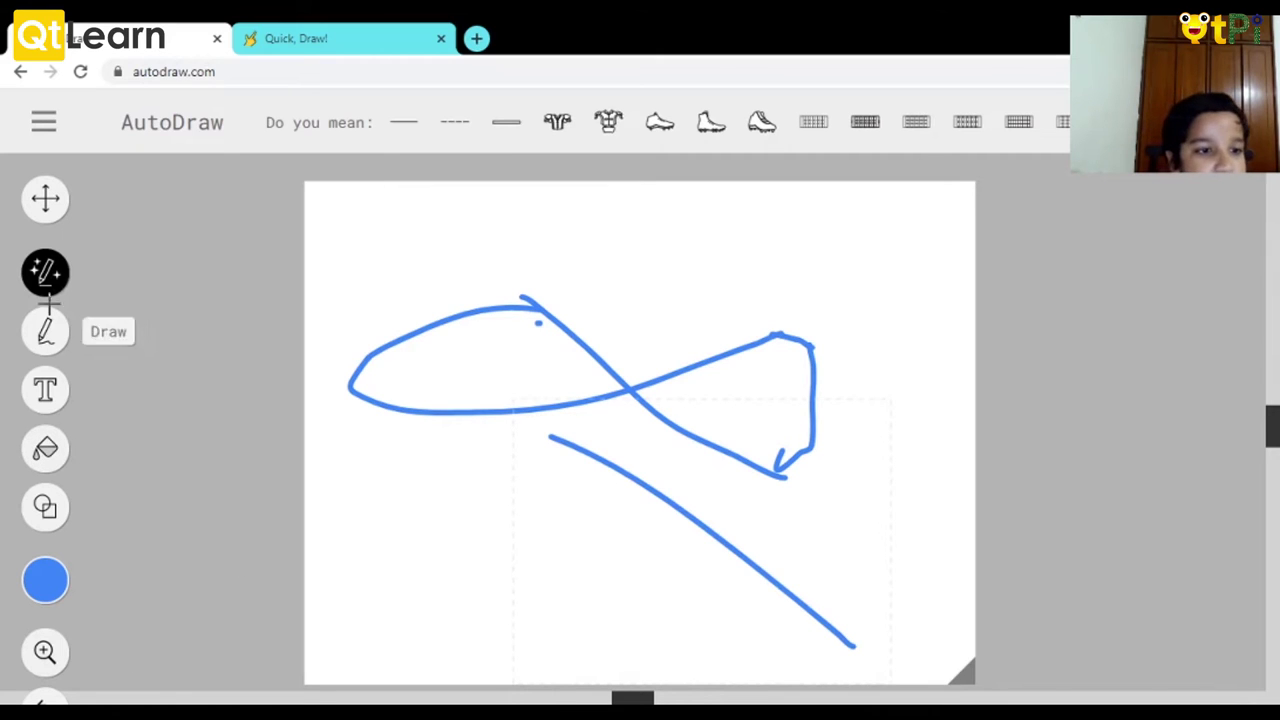
pyautogui.click(42, 122)
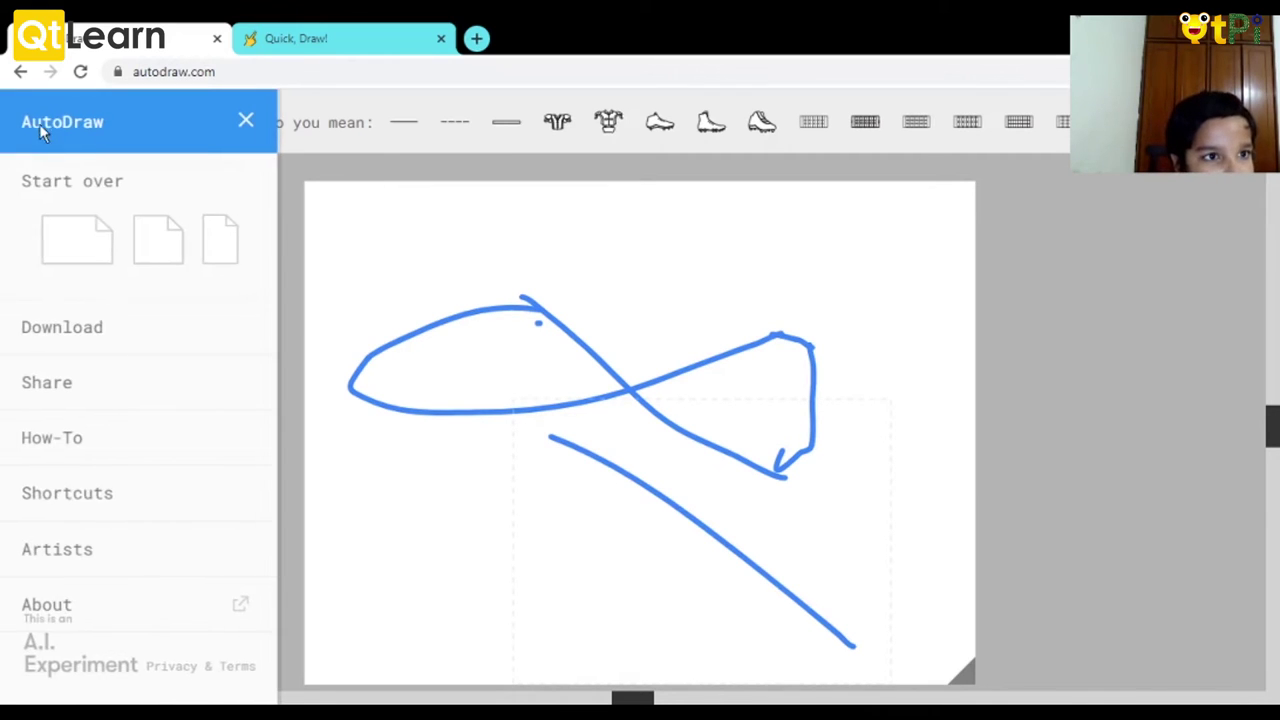
# Start over with a landscape canvas and add the text 'y' with the Type tool.
pyautogui.click(76, 247)
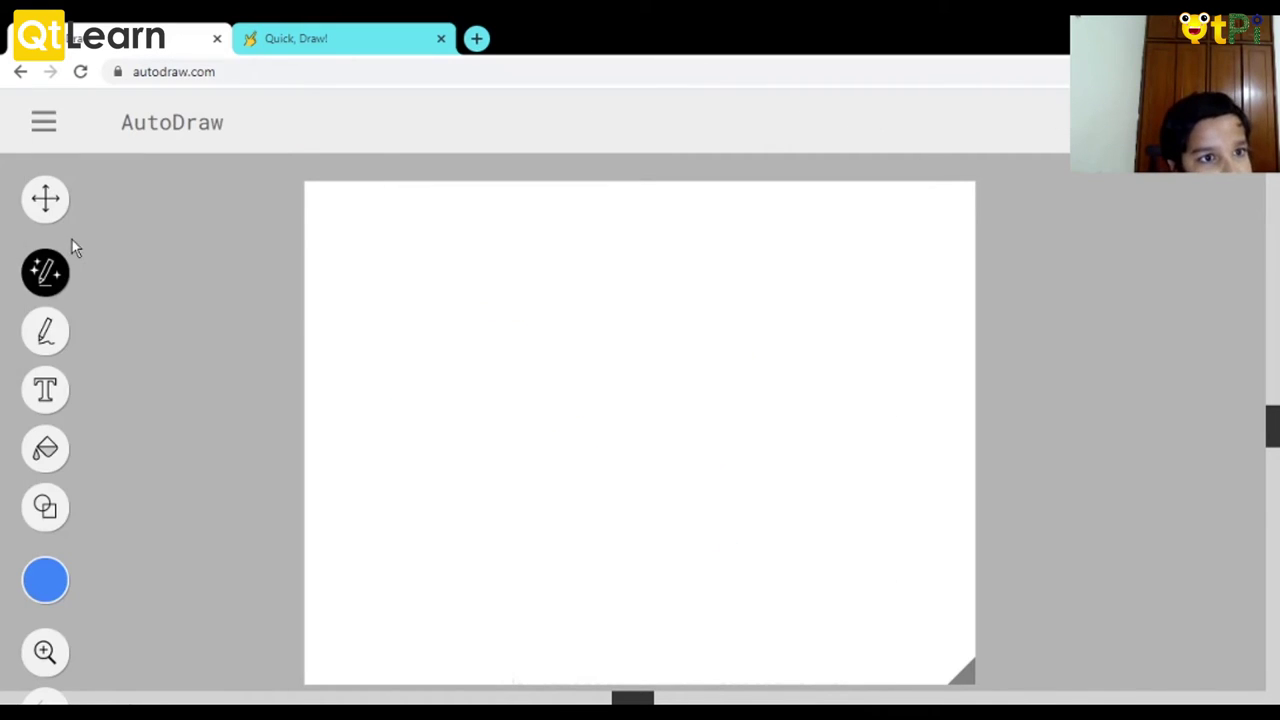
pyautogui.click(45, 390)
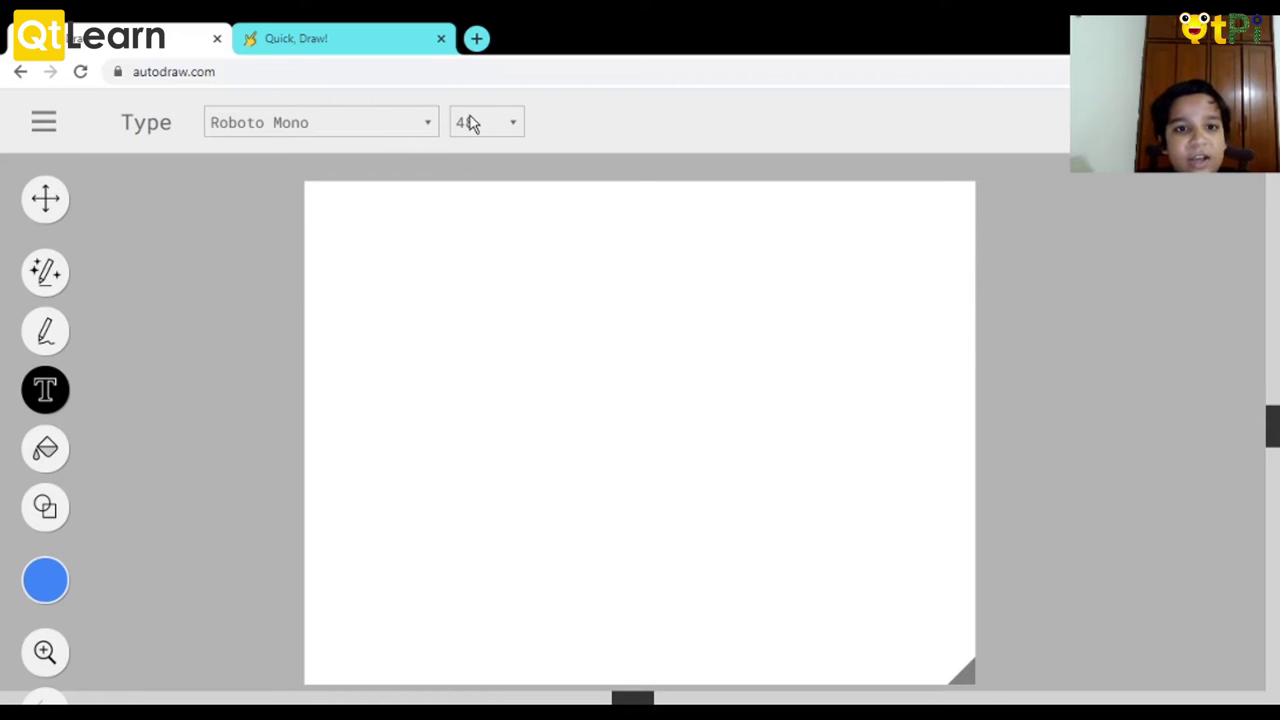
pyautogui.click(480, 140)
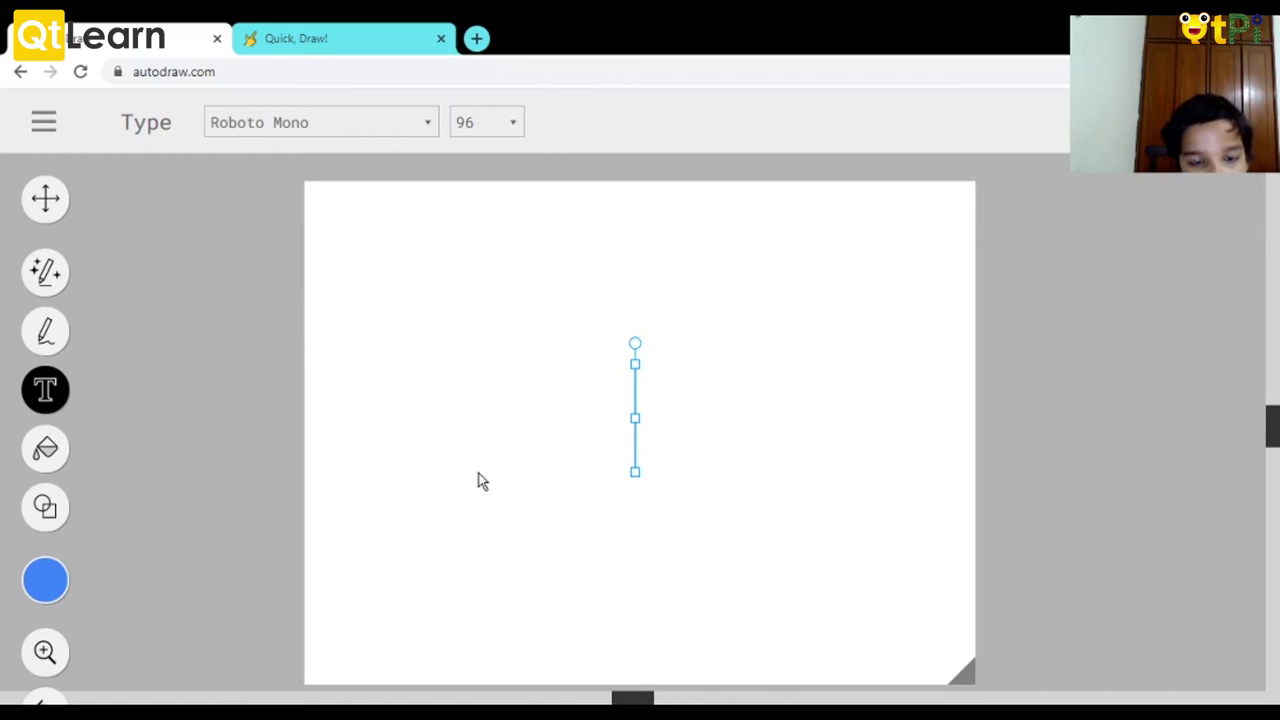
pyautogui.click(426, 431)
pyautogui.write('y')
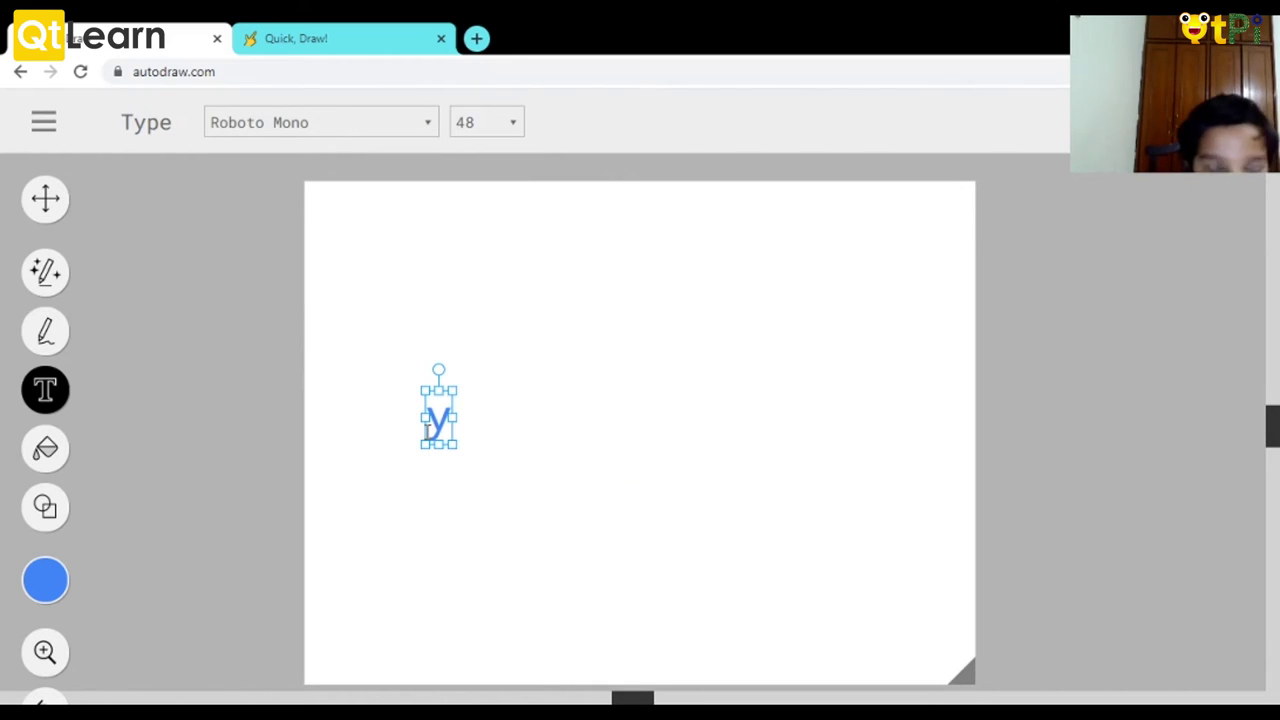
# Select the Fill tool, then start over to a blank canvas.
pyautogui.click(55, 455)
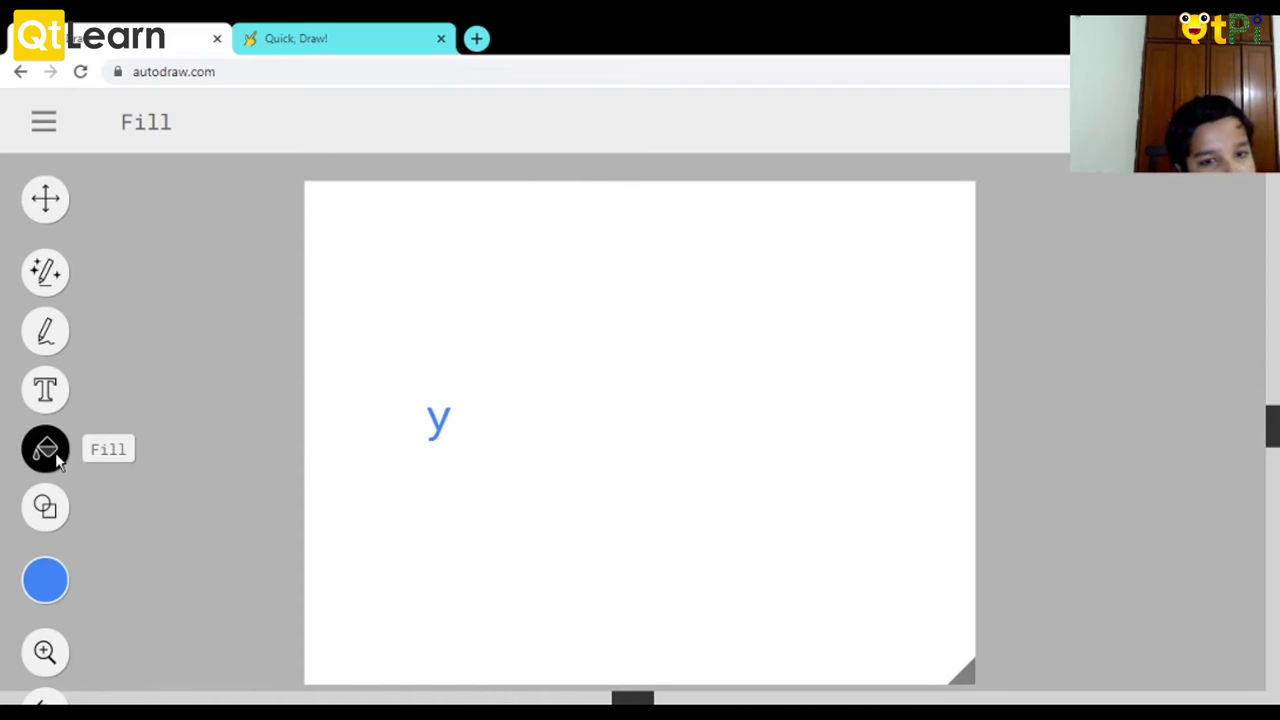
pyautogui.click(44, 124)
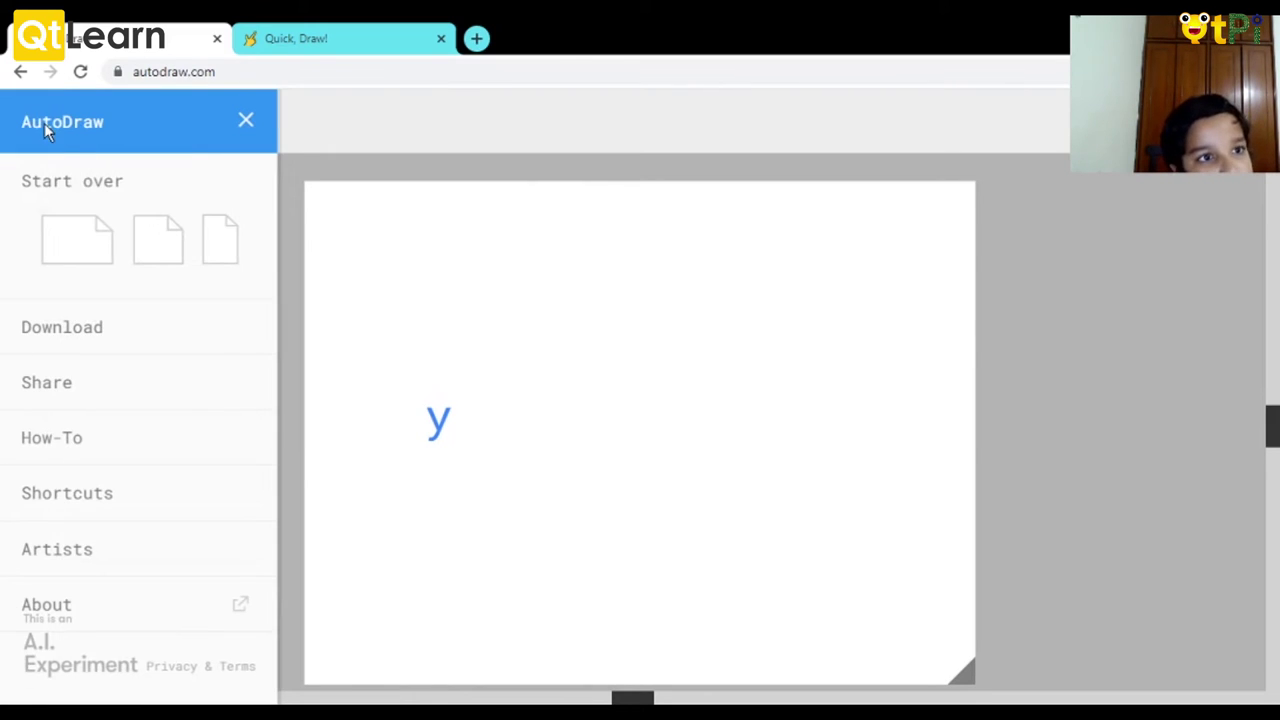
pyautogui.click(100, 247)
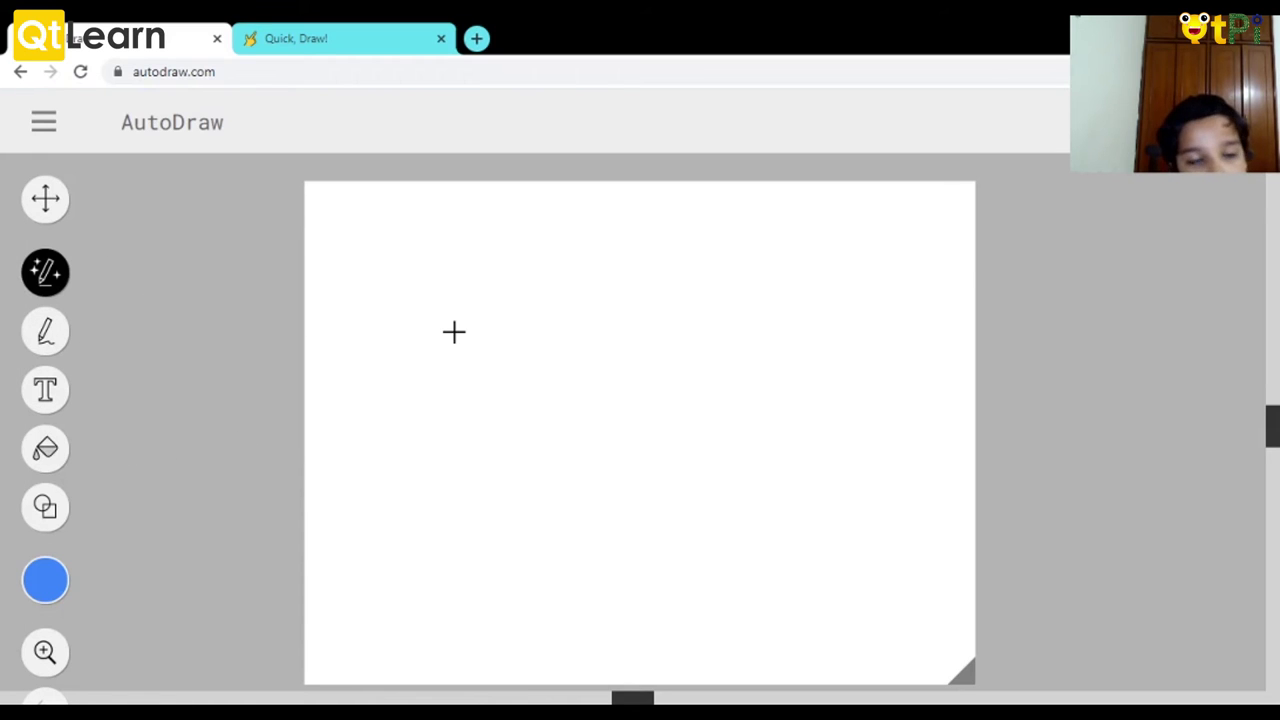
# Sketch a rough banana and replace it with the peeled-banana suggestion.
pyautogui.moveTo(672, 325)
pyautogui.mouseDown()
pyautogui.moveTo(736, 314)
pyautogui.moveTo(692, 407)
pyautogui.moveTo(484, 544)
pyautogui.moveTo(387, 470)
pyautogui.moveTo(465, 413)
pyautogui.moveTo(679, 323)
pyautogui.mouseUp()
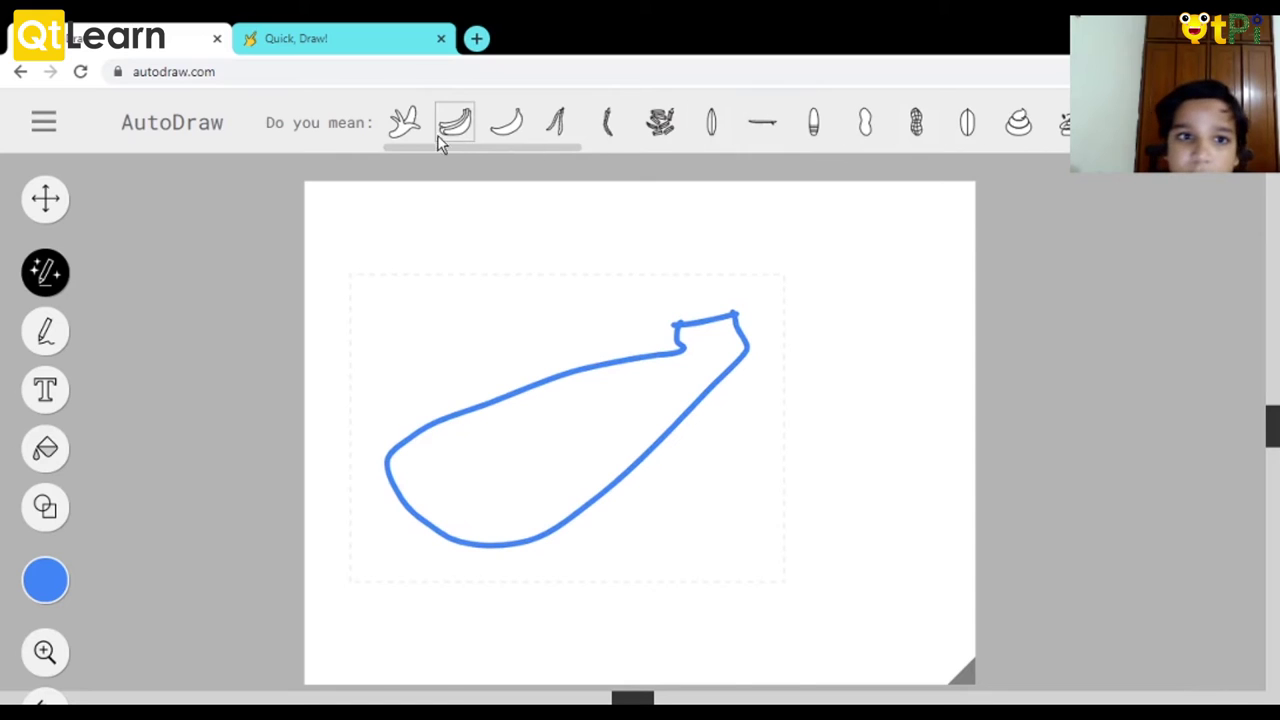
pyautogui.click(406, 124)
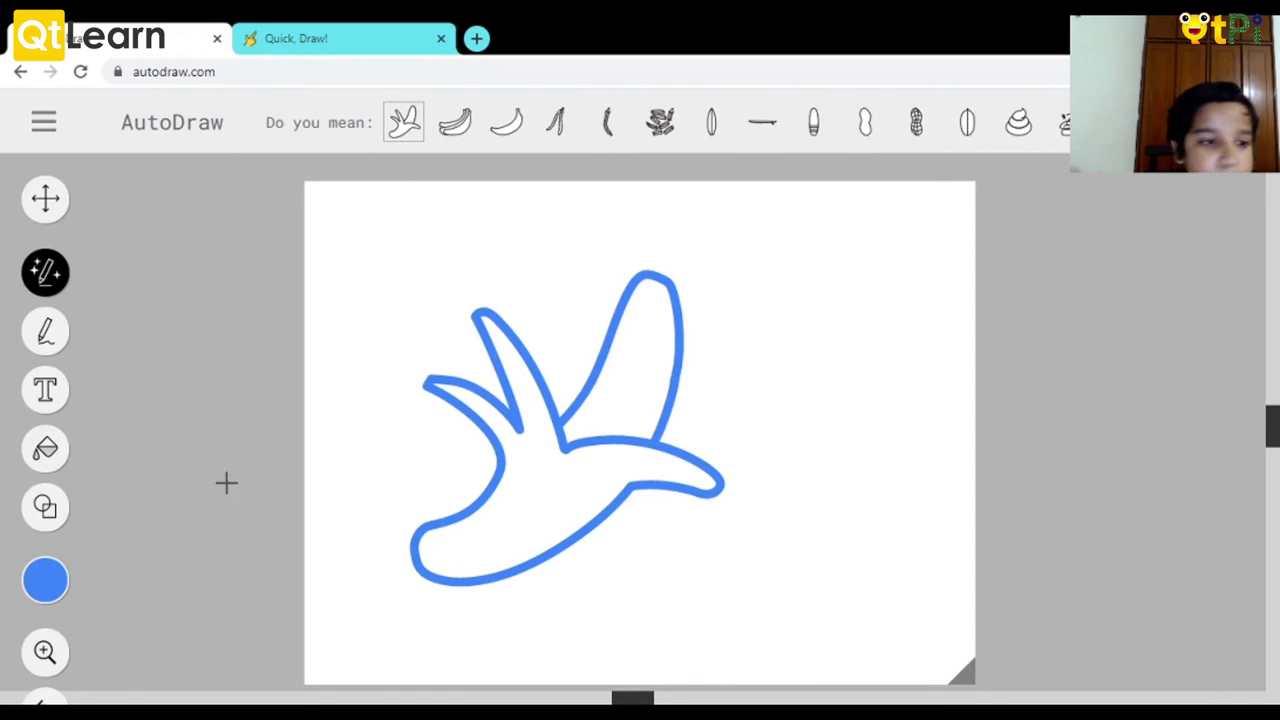
# Choose the Fill tool with green as the fill colour.
pyautogui.click(45, 448)
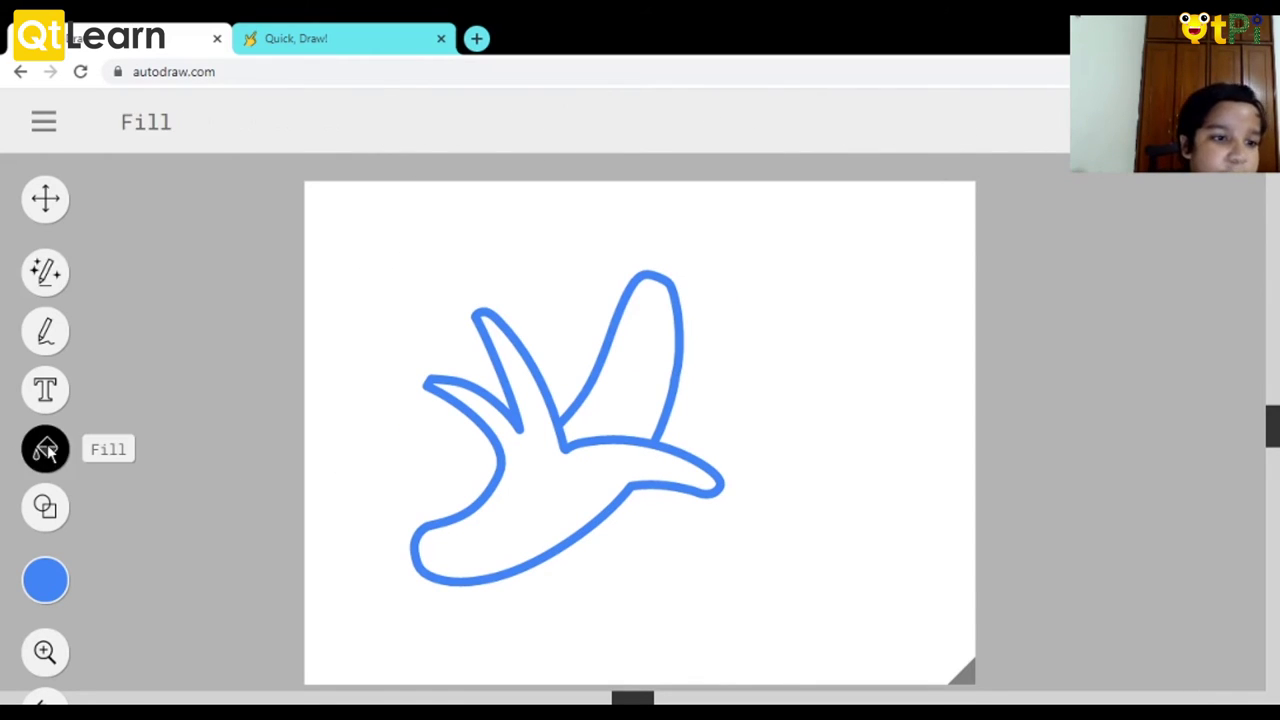
pyautogui.click(58, 585)
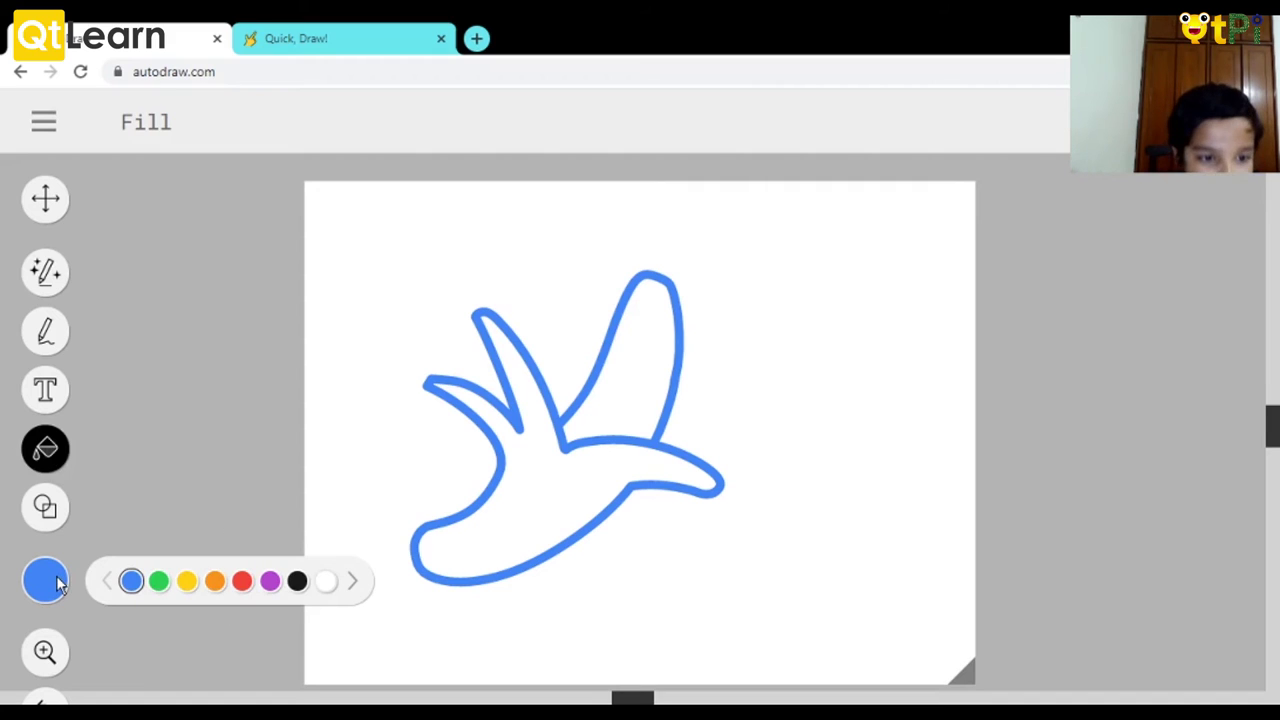
pyautogui.moveTo(40, 584)
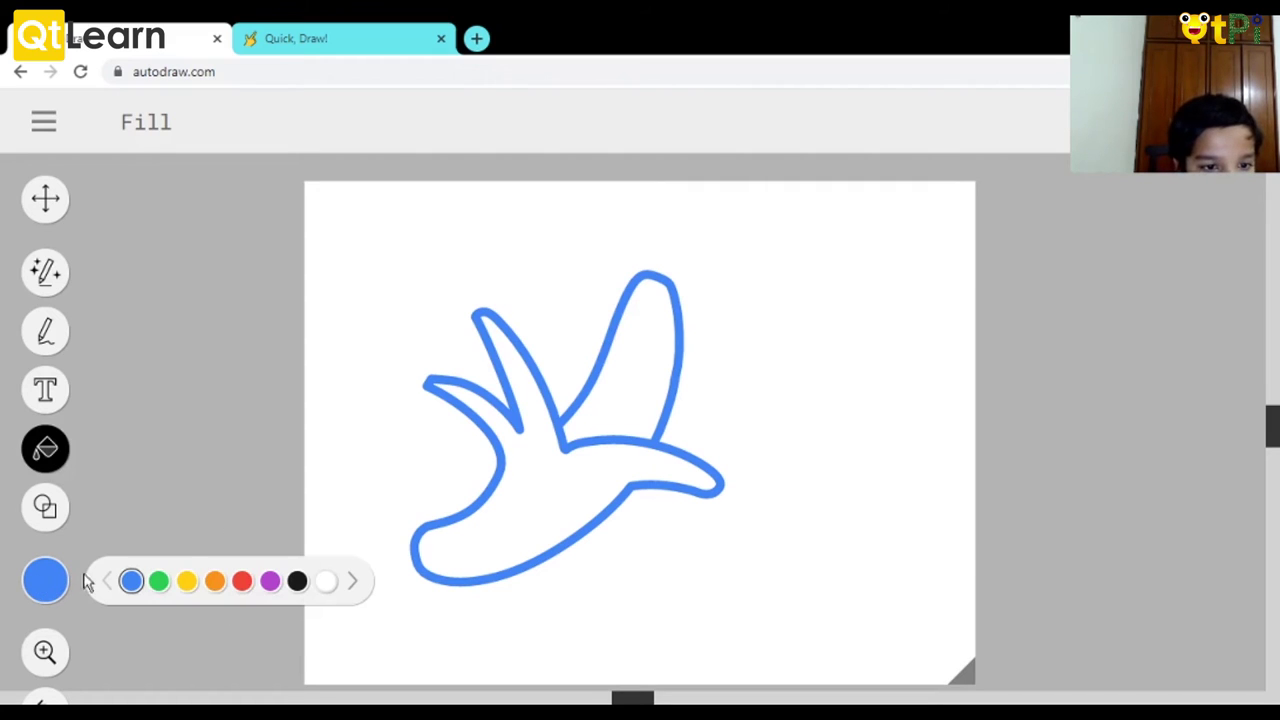
pyautogui.click(354, 583)
pyautogui.click(355, 584)
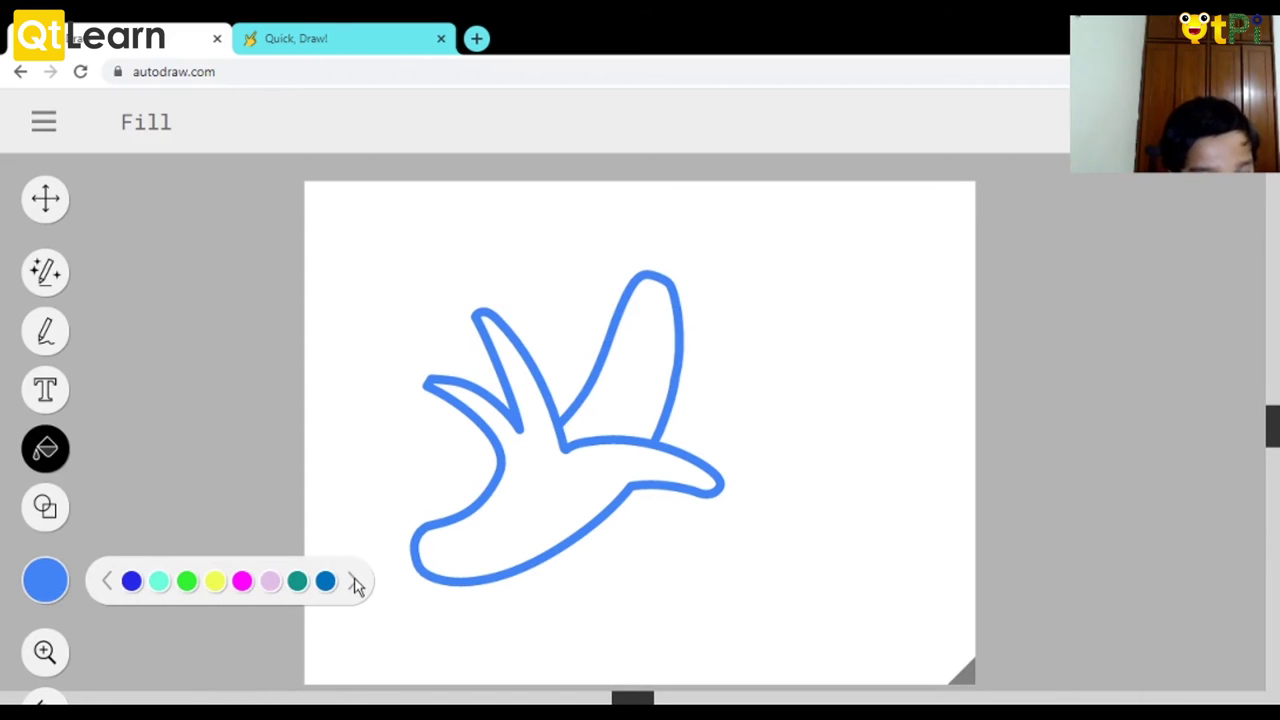
pyautogui.click(187, 584)
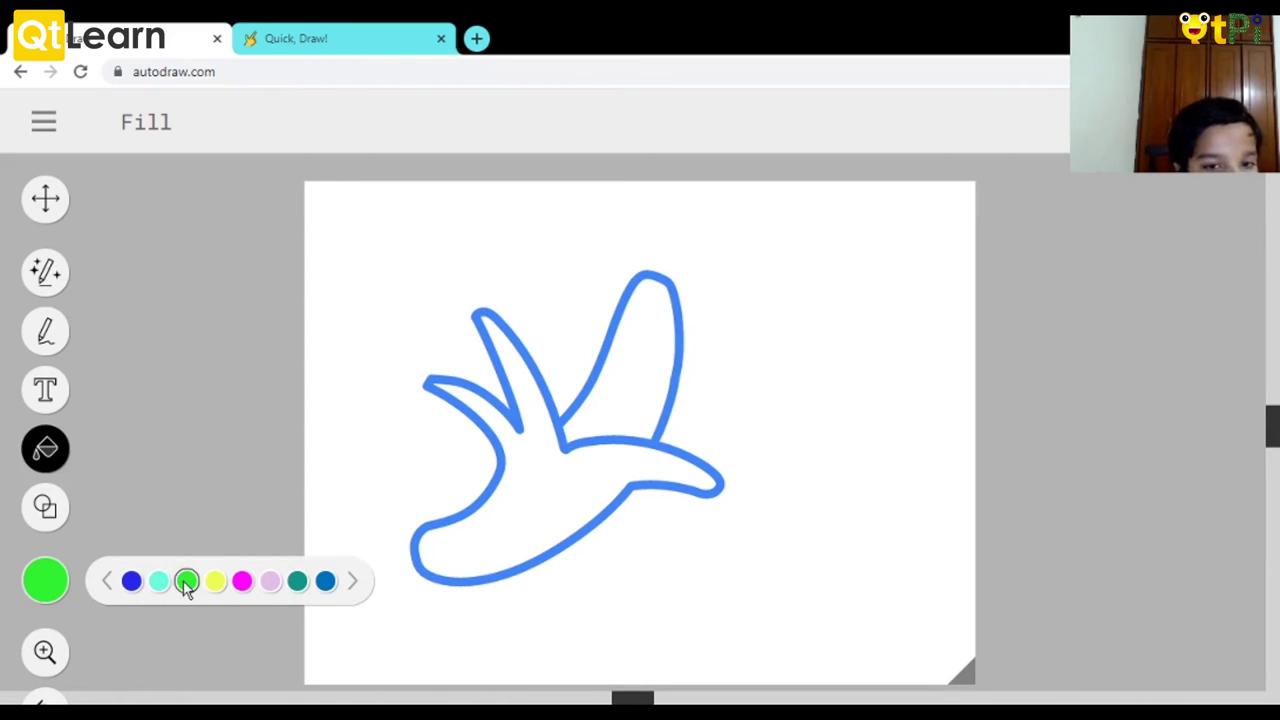
# Fill the banana's lower part, upper peel and the canvas background green.
pyautogui.click(485, 530)
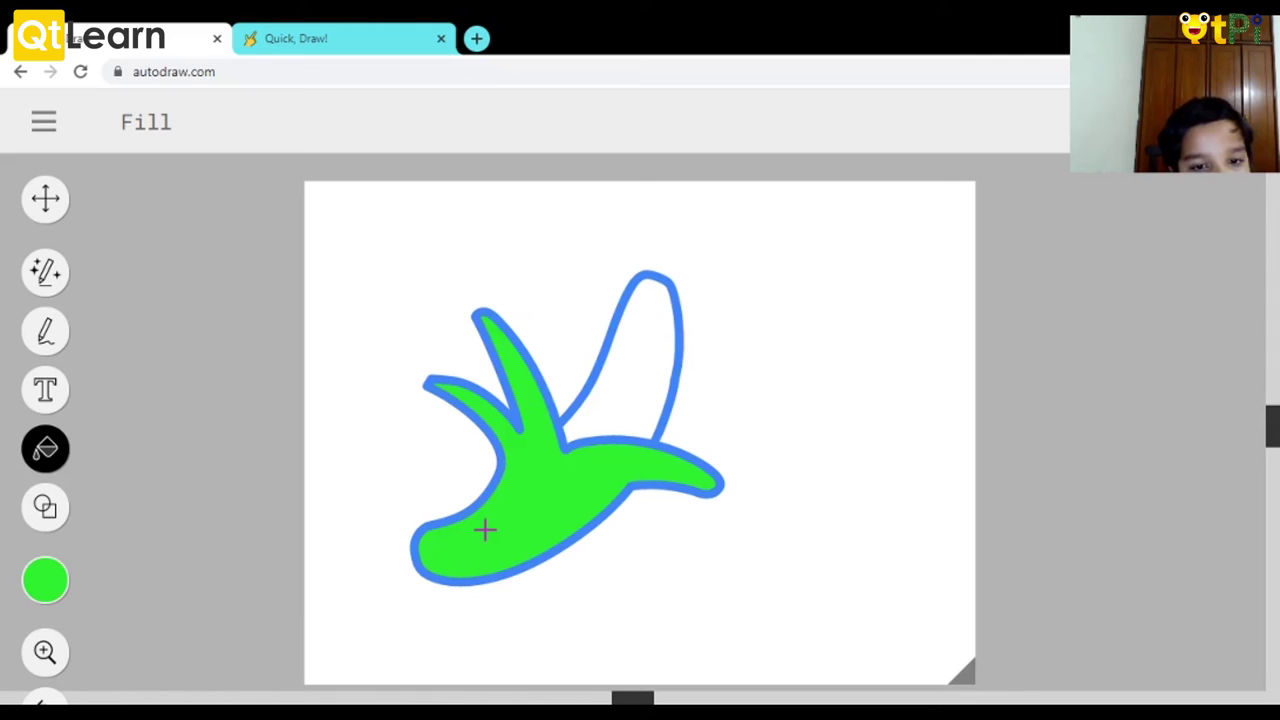
pyautogui.click(590, 406)
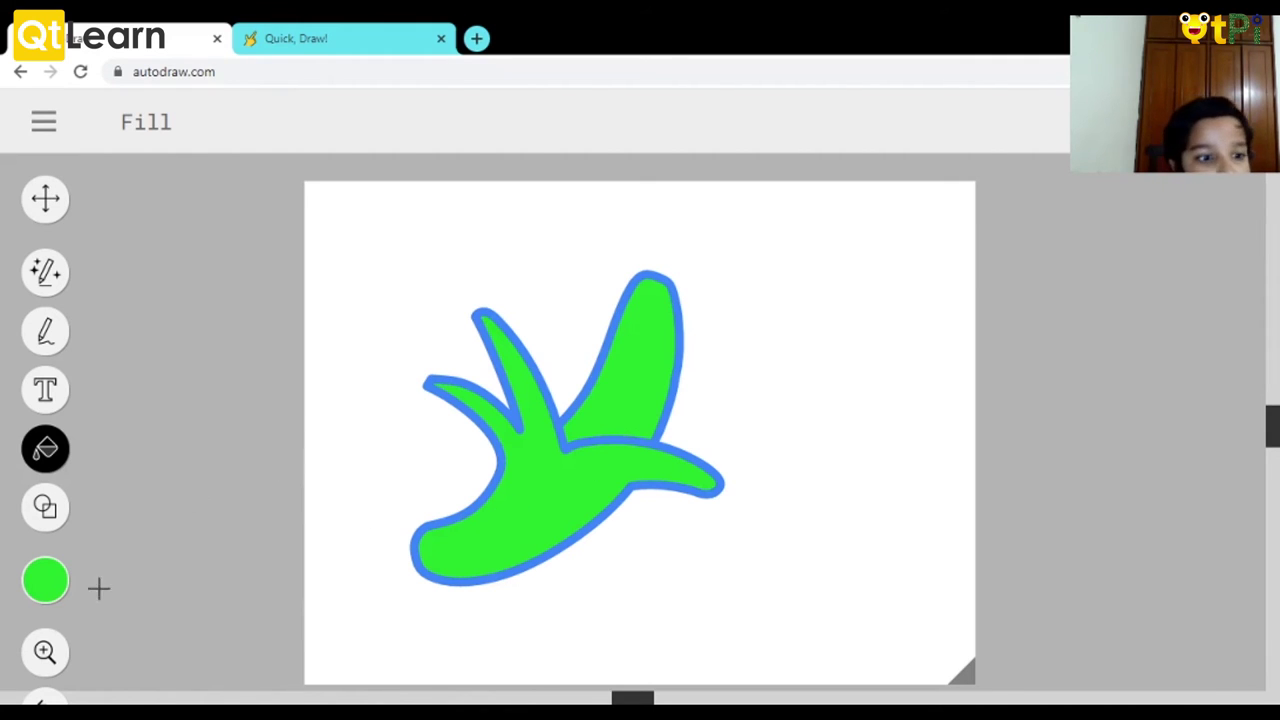
pyautogui.click(55, 587)
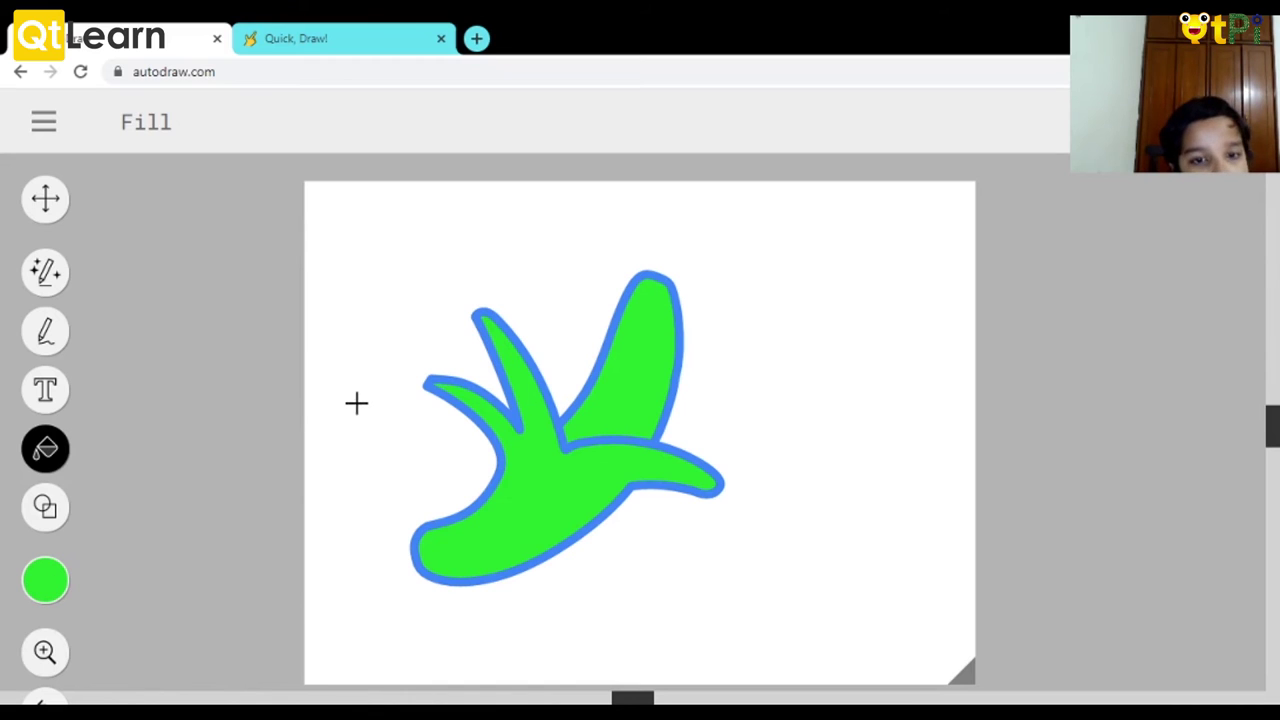
pyautogui.click(376, 373)
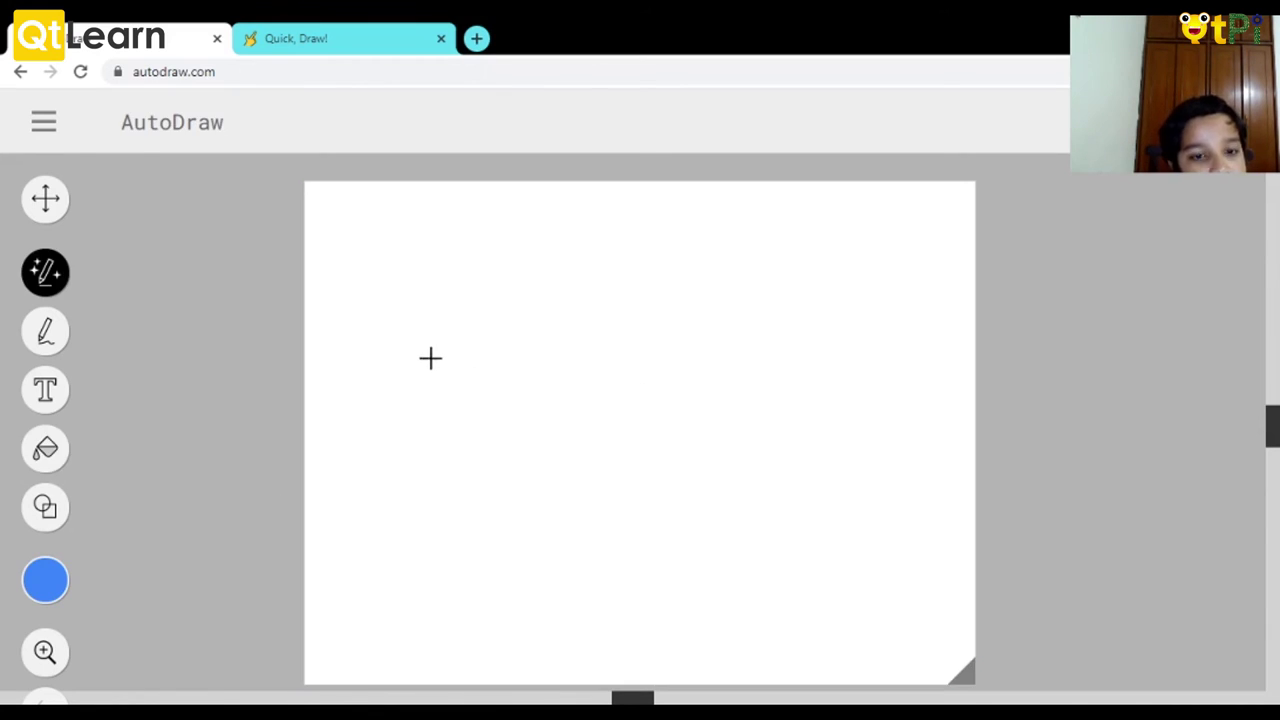
# Draw a blue loop, then zoom through 150%, 200%, 250%, 300% and back to 100%.
pyautogui.moveTo(430, 358)
pyautogui.mouseDown()
pyautogui.moveTo(719, 454)
pyautogui.moveTo(773, 266)
pyautogui.moveTo(642, 382)
pyautogui.moveTo(254, 537)
pyautogui.mouseUp()
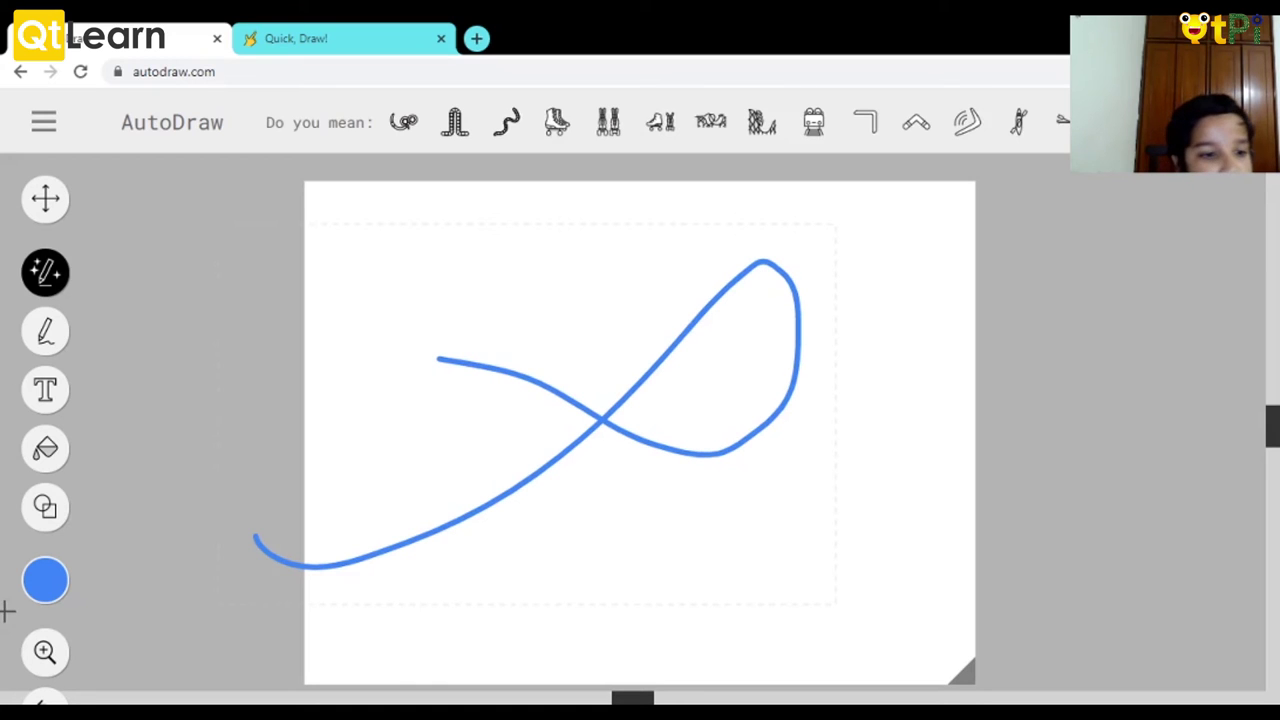
pyautogui.click(45, 652)
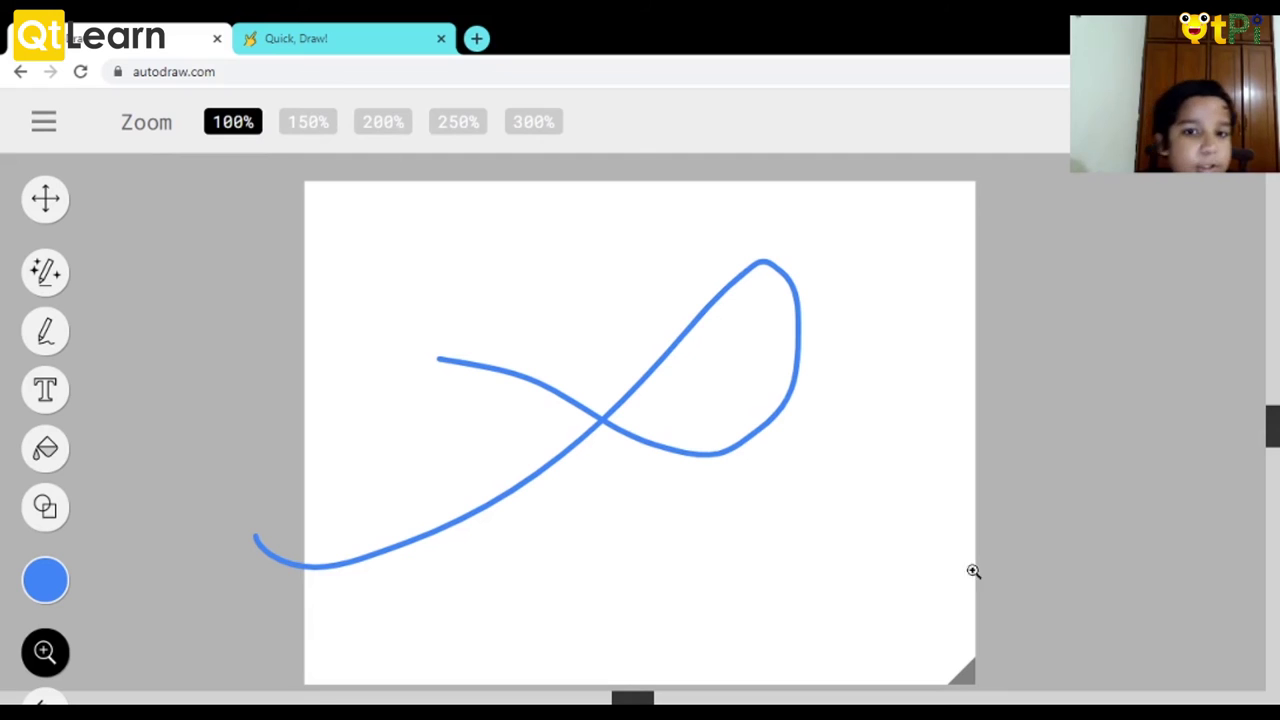
pyautogui.click(312, 123)
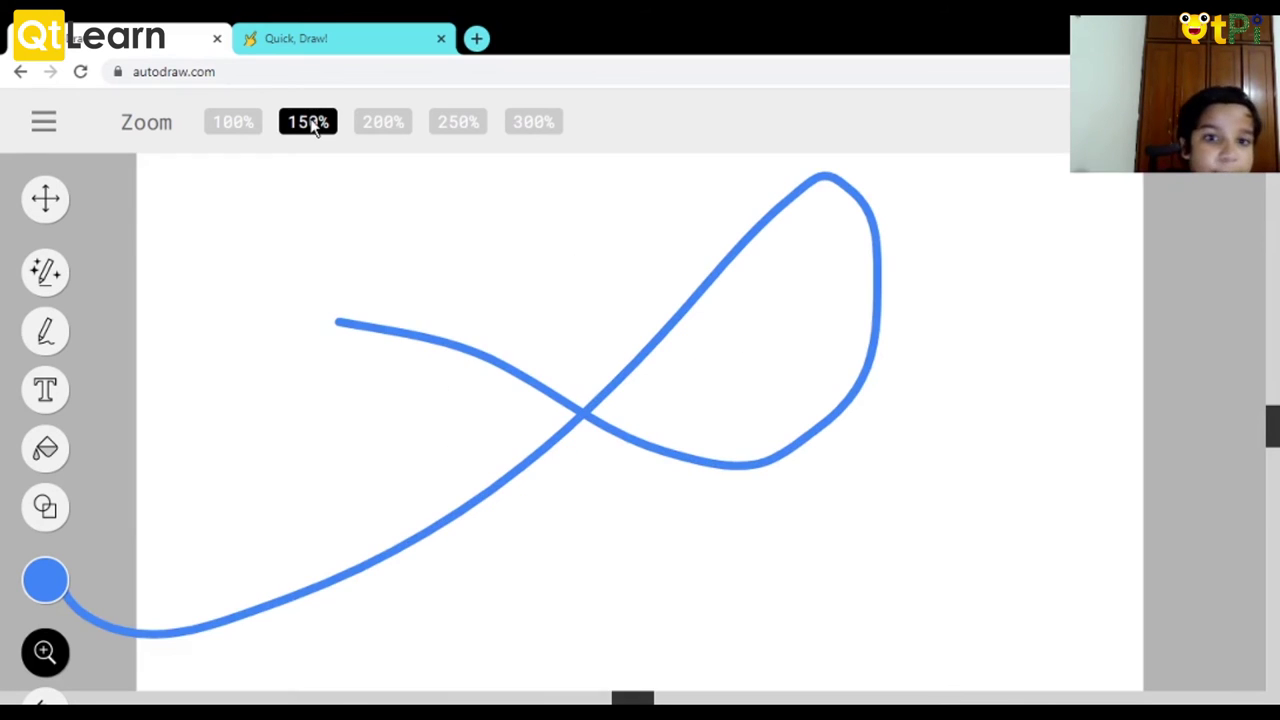
pyautogui.click(372, 115)
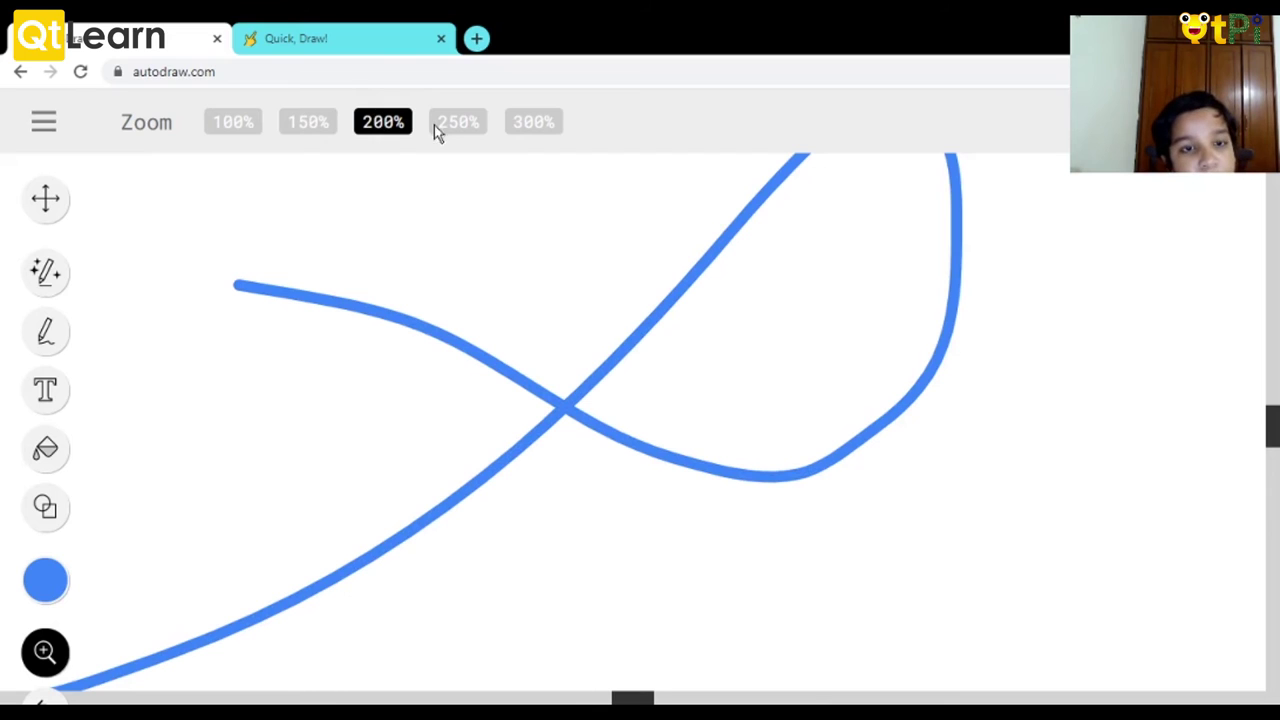
pyautogui.click(459, 120)
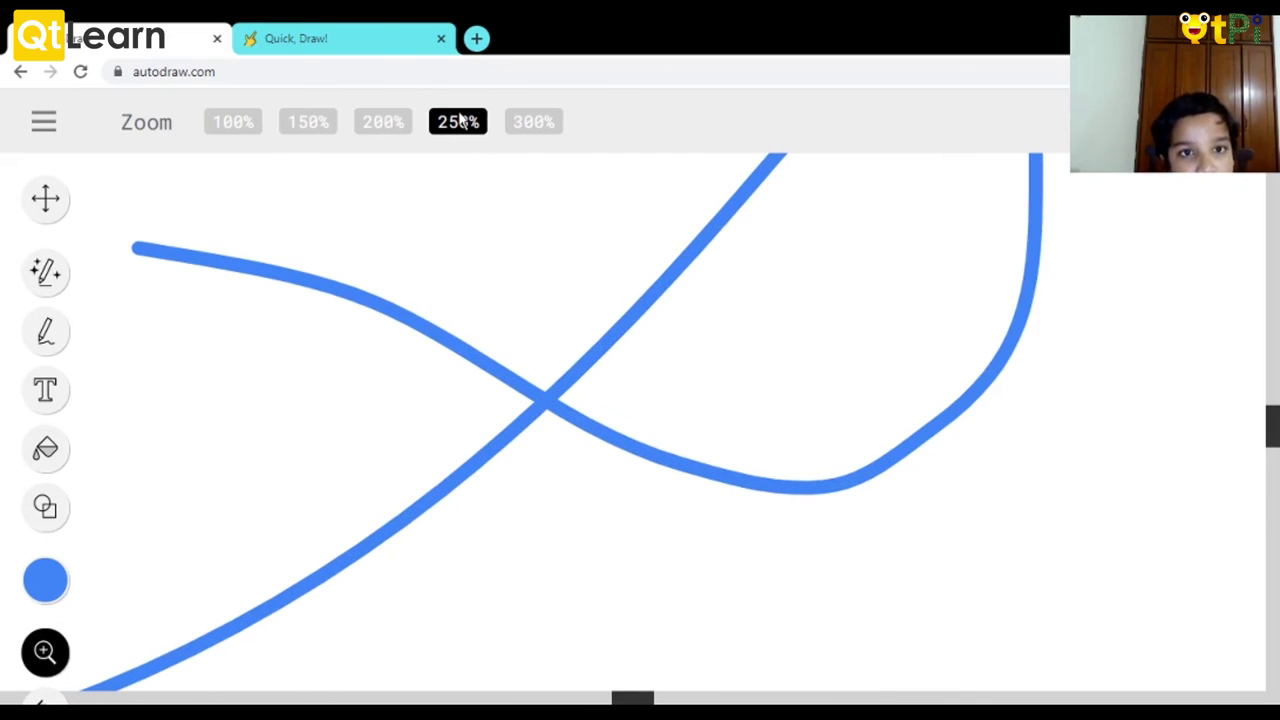
pyautogui.click(550, 117)
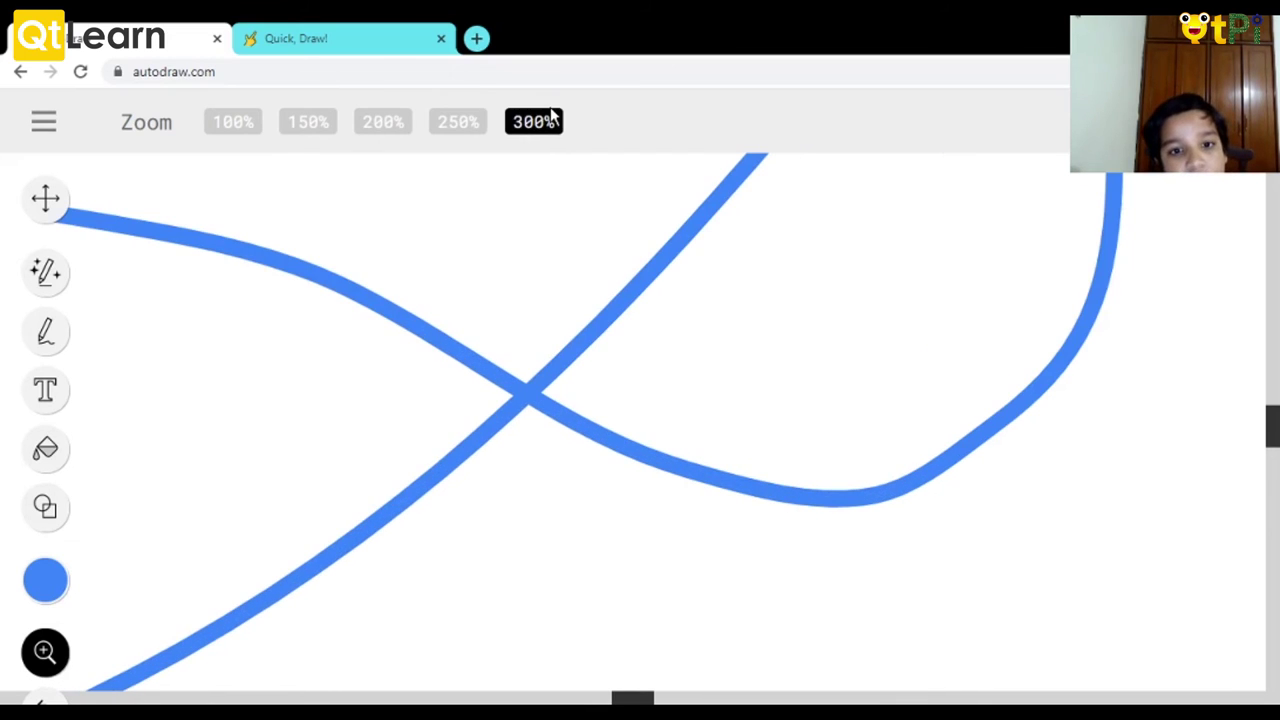
pyautogui.click(220, 124)
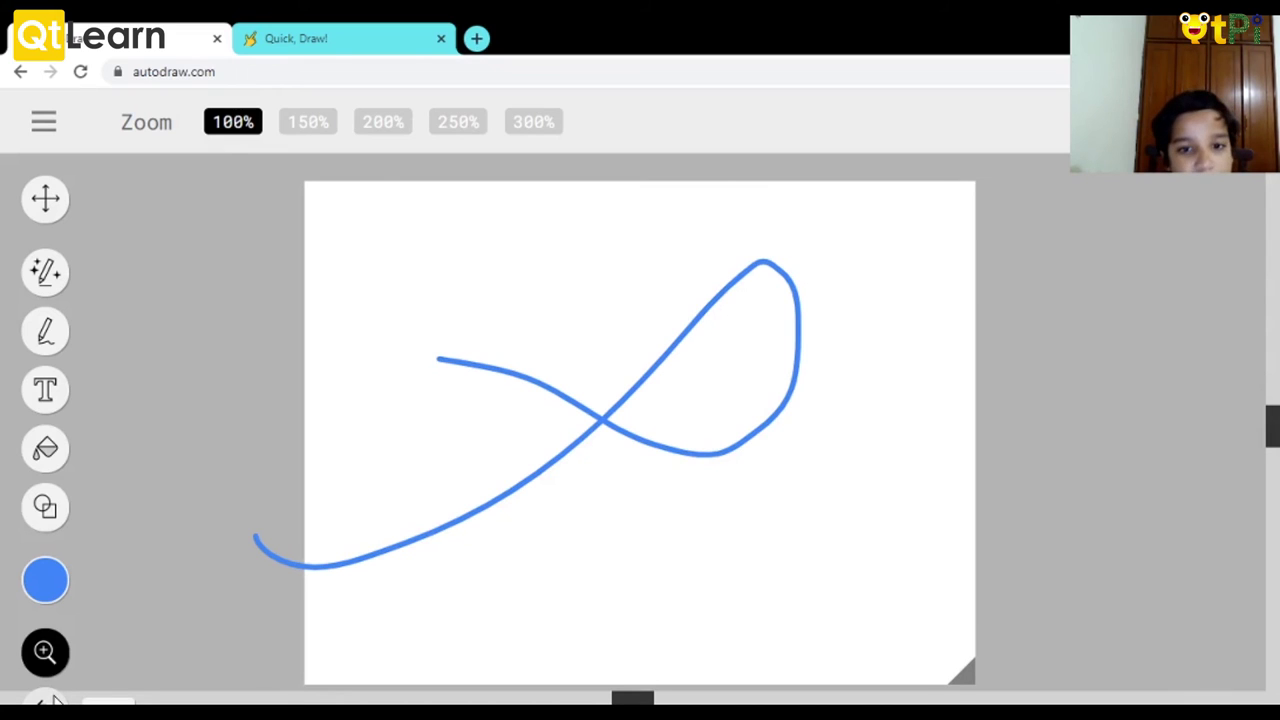
# Draw another AutoDraw stroke, undo twice to a blank canvas, then go to Quick, Draw!
pyautogui.click(45, 275)
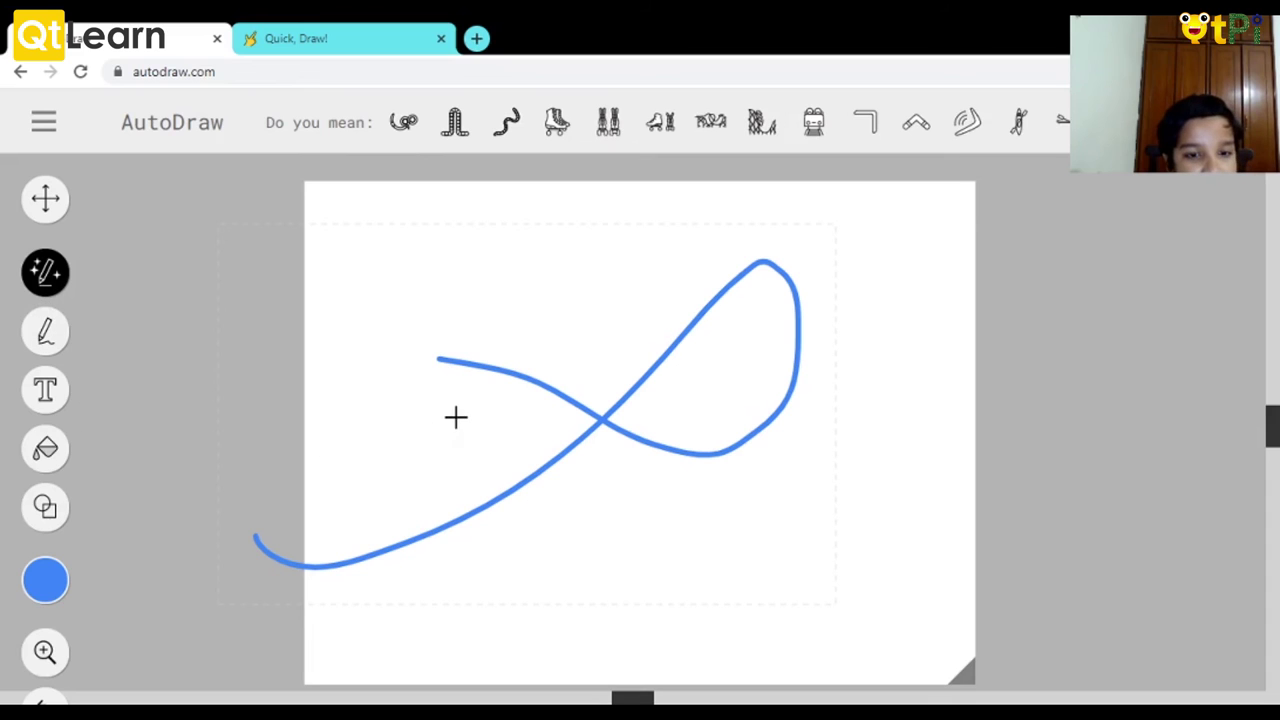
pyautogui.moveTo(437, 362)
pyautogui.mouseDown()
pyautogui.moveTo(556, 594)
pyautogui.moveTo(610, 625)
pyautogui.mouseUp()
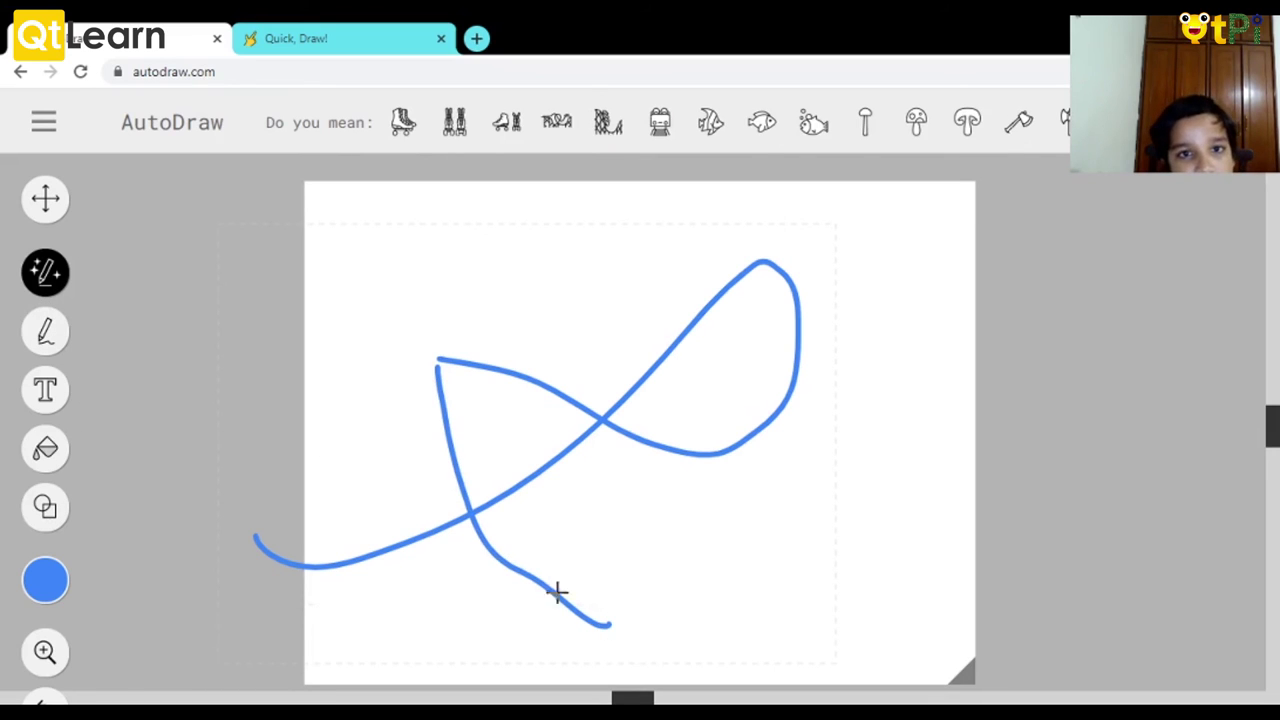
pyautogui.click(48, 703)
pyautogui.click(48, 703)
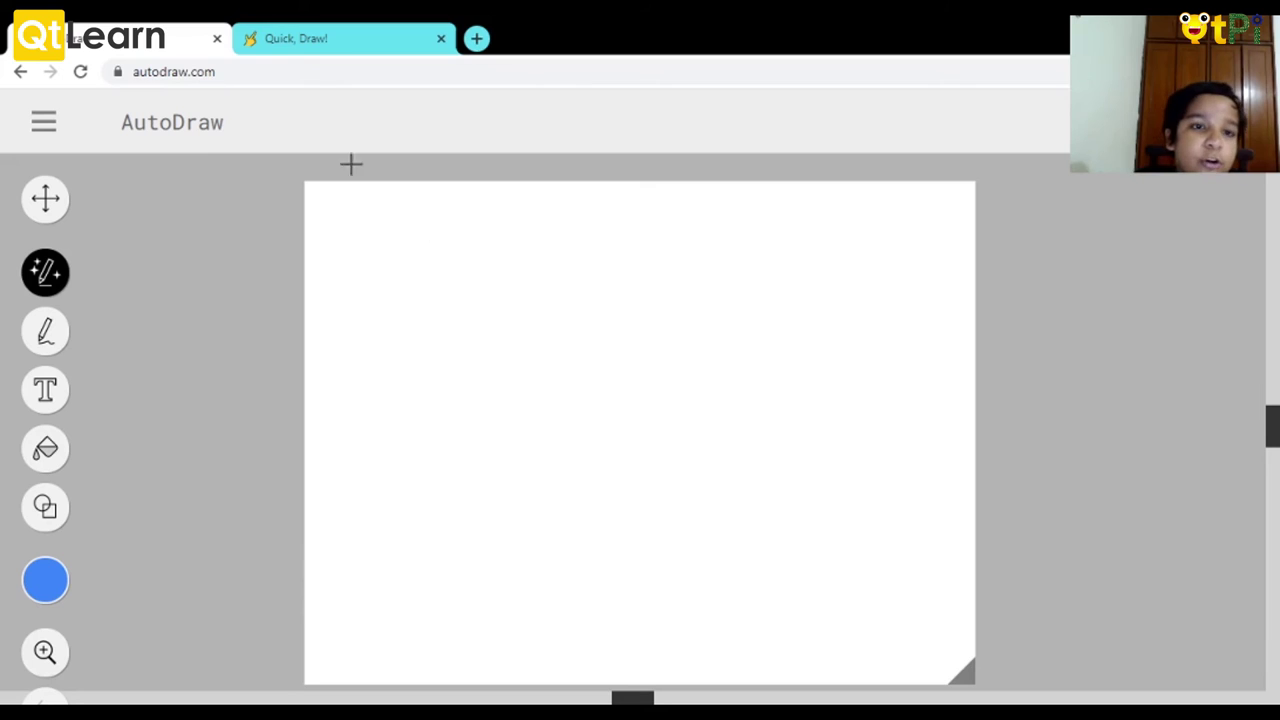
pyautogui.click(322, 36)
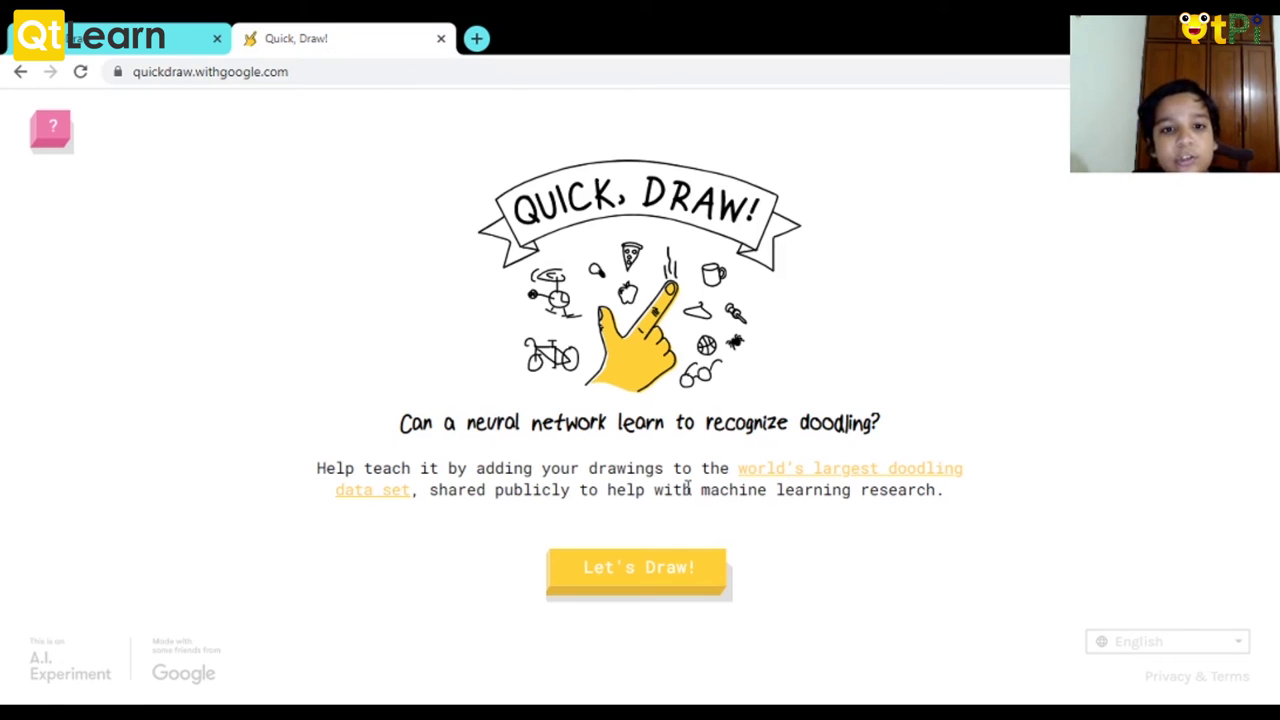
# Start a Quick, Draw! game and sketch a lantern with a triangular top, body and sides.
pyautogui.click(652, 573)
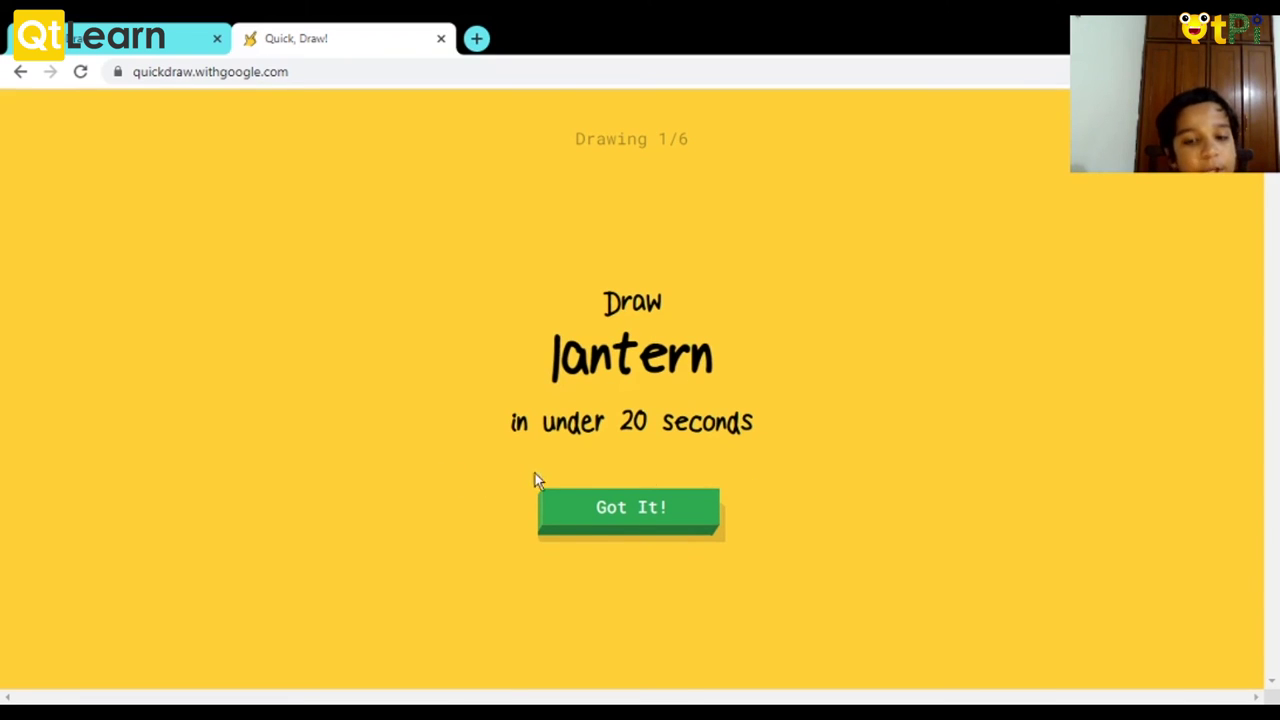
pyautogui.click(624, 511)
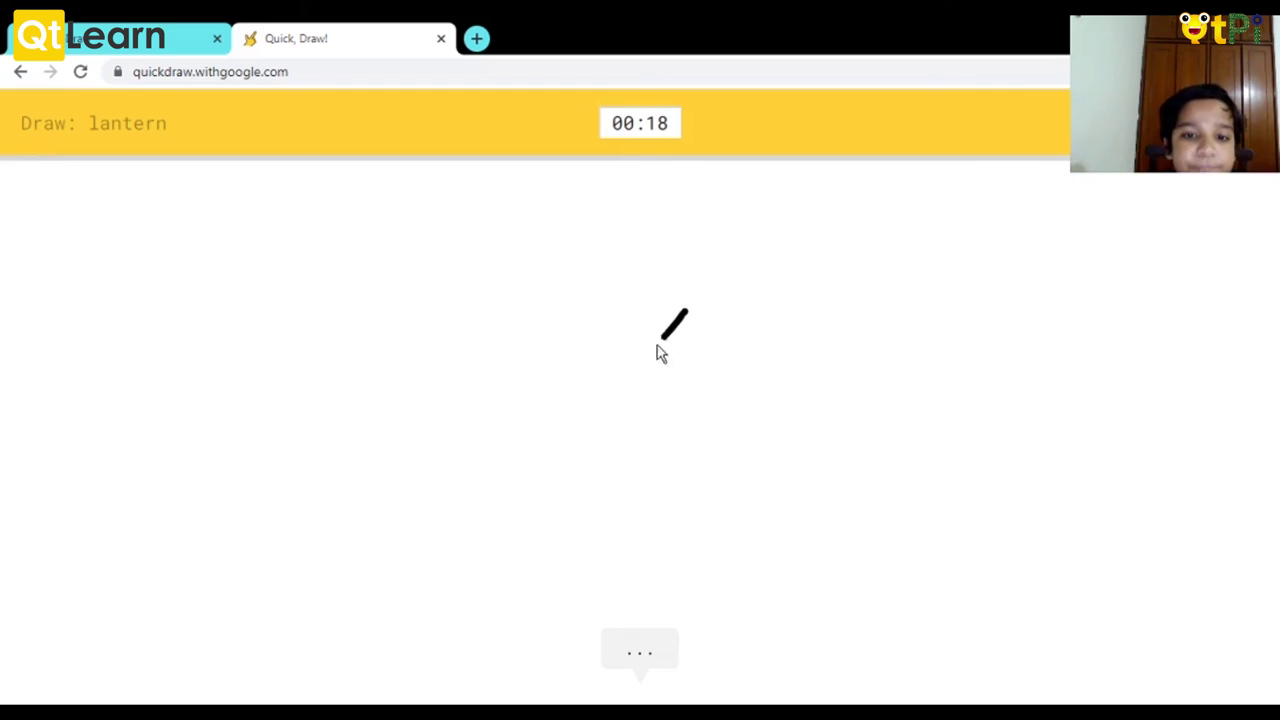
pyautogui.moveTo(657, 345)
pyautogui.mouseDown()
pyautogui.moveTo(616, 387)
pyautogui.moveTo(808, 397)
pyautogui.moveTo(681, 314)
pyautogui.mouseUp()
pyautogui.click(671, 407)
pyautogui.moveTo(671, 413)
pyautogui.mouseDown()
pyautogui.moveTo(642, 562)
pyautogui.moveTo(824, 555)
pyautogui.moveTo(788, 397)
pyautogui.mouseUp()
pyautogui.moveTo(669, 423)
pyautogui.mouseDown()
pyautogui.moveTo(679, 375)
pyautogui.moveTo(722, 465)
pyautogui.moveTo(714, 549)
pyautogui.mouseUp()
pyautogui.moveTo(750, 407)
pyautogui.mouseDown()
pyautogui.moveTo(773, 568)
pyautogui.moveTo(747, 567)
pyautogui.moveTo(752, 552)
pyautogui.mouseUp()
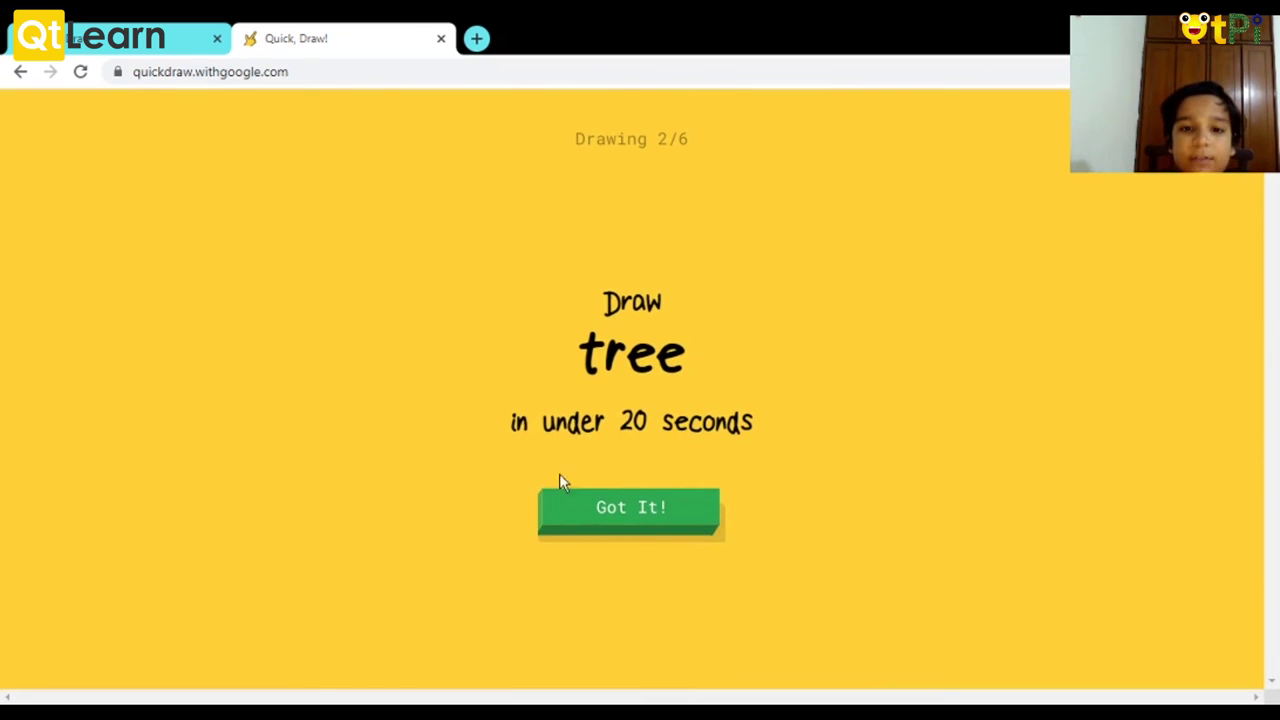
# Draw a tree with two trunk sides and a round crown.
pyautogui.click(646, 504)
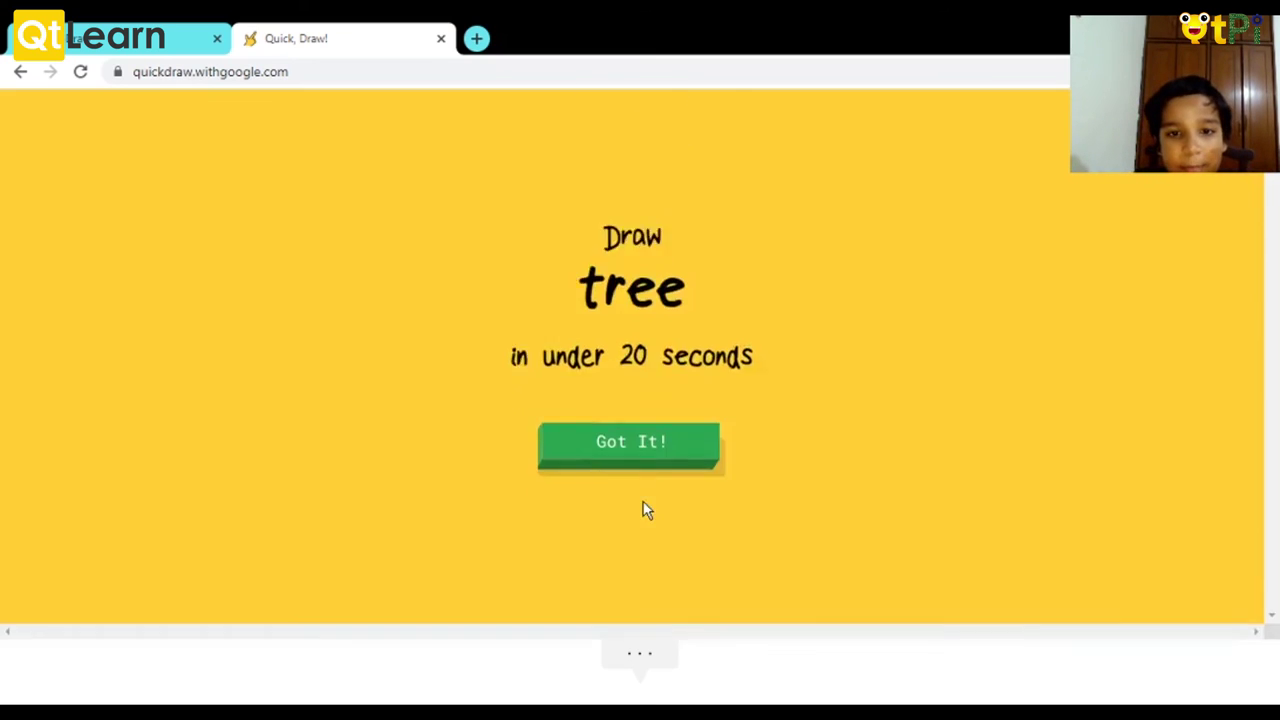
pyautogui.moveTo(719, 302)
pyautogui.mouseDown()
pyautogui.moveTo(722, 383)
pyautogui.moveTo(649, 543)
pyautogui.mouseUp()
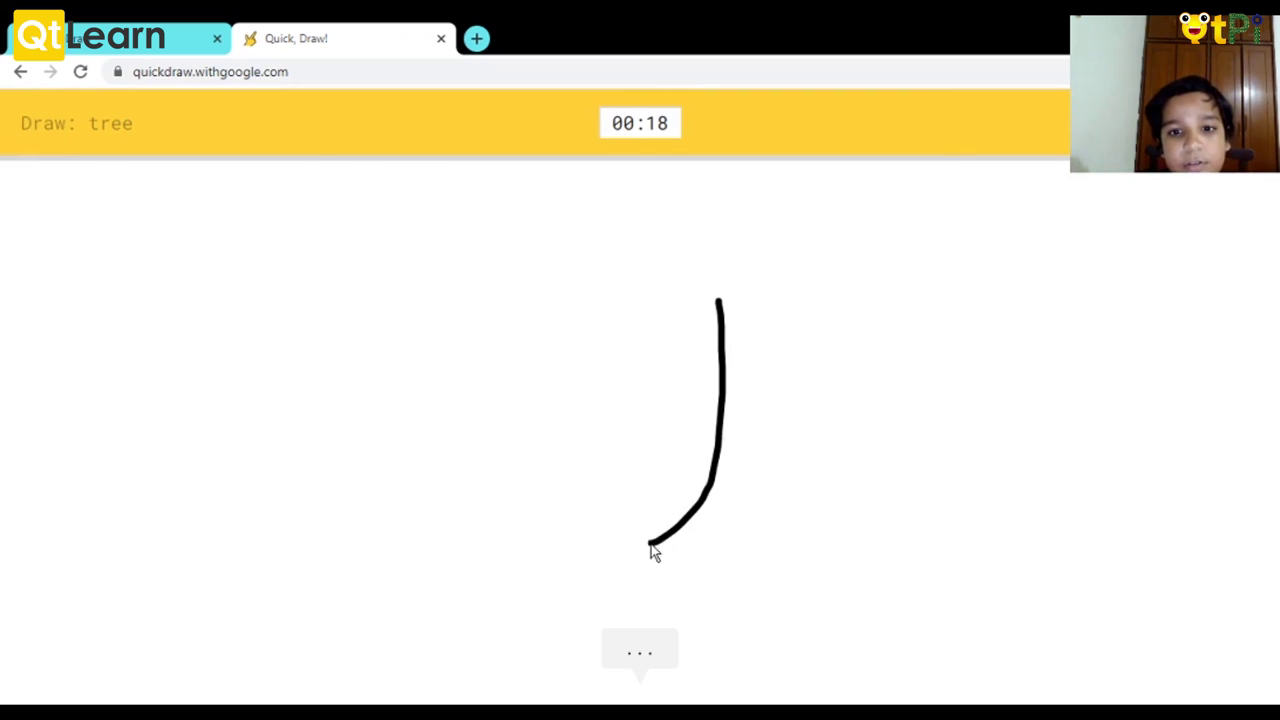
pyautogui.moveTo(788, 322)
pyautogui.mouseDown()
pyautogui.moveTo(784, 525)
pyautogui.moveTo(797, 556)
pyautogui.mouseUp()
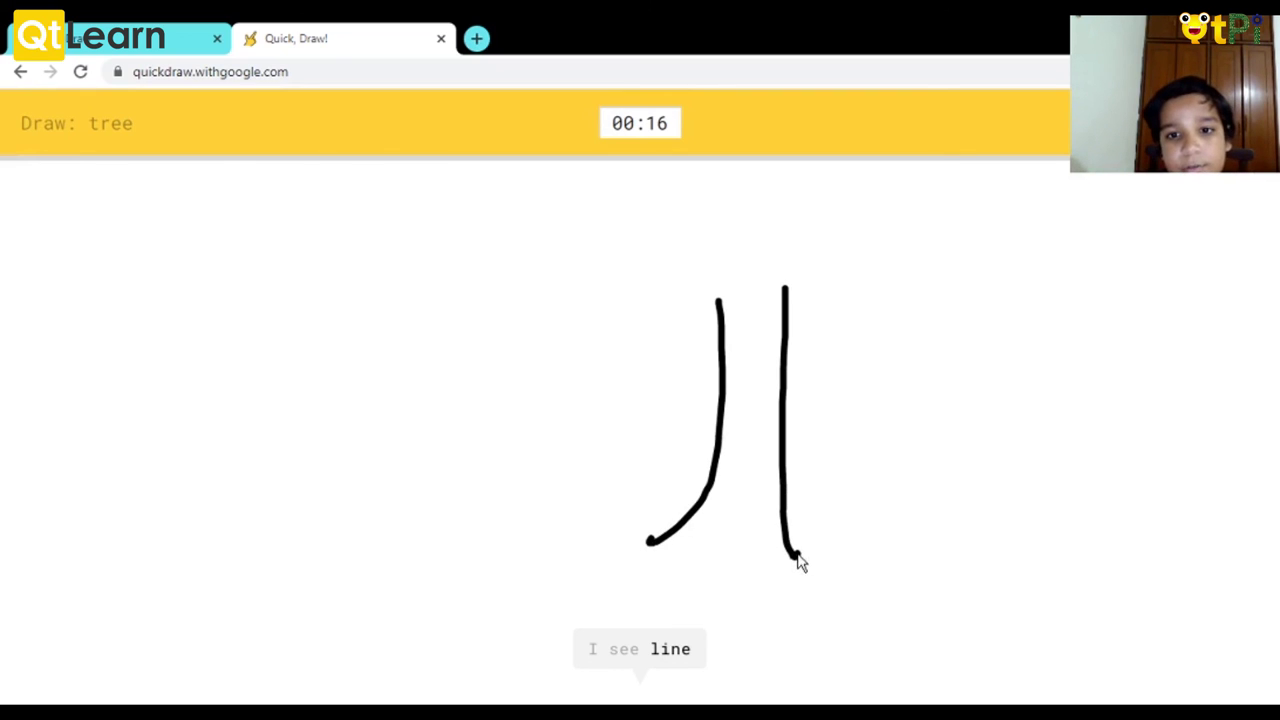
pyautogui.moveTo(780, 437)
pyautogui.mouseDown()
pyautogui.moveTo(846, 277)
pyautogui.moveTo(796, 234)
pyautogui.moveTo(707, 238)
pyautogui.moveTo(662, 329)
pyautogui.moveTo(694, 410)
pyautogui.moveTo(736, 443)
pyautogui.mouseUp()
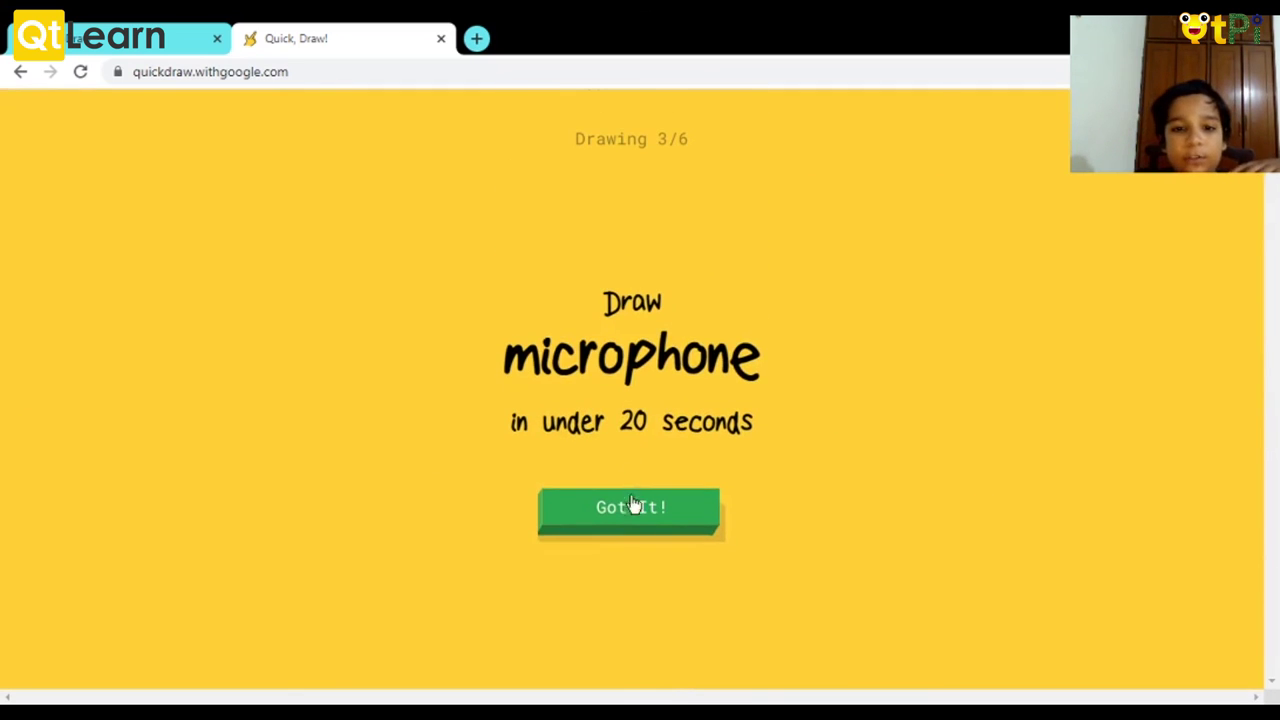
# Continue to the tornado round, then quit the game.
pyautogui.click(632, 505)
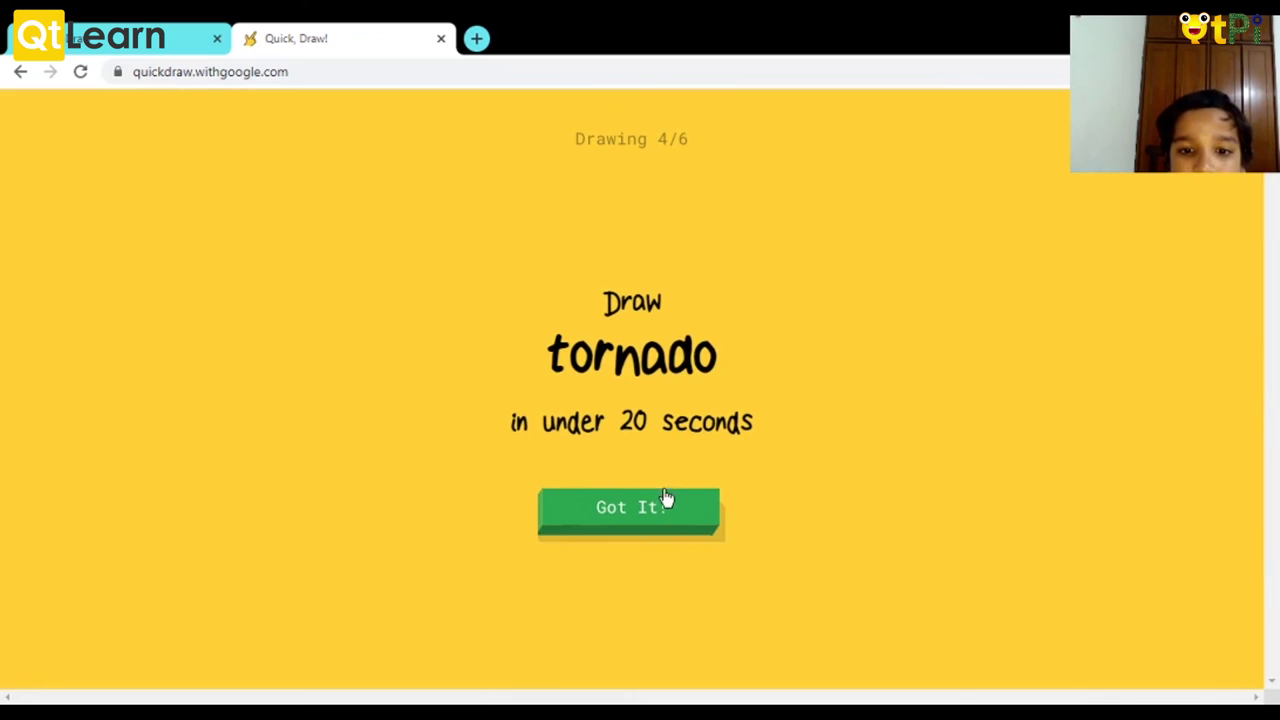
pyautogui.click(666, 503)
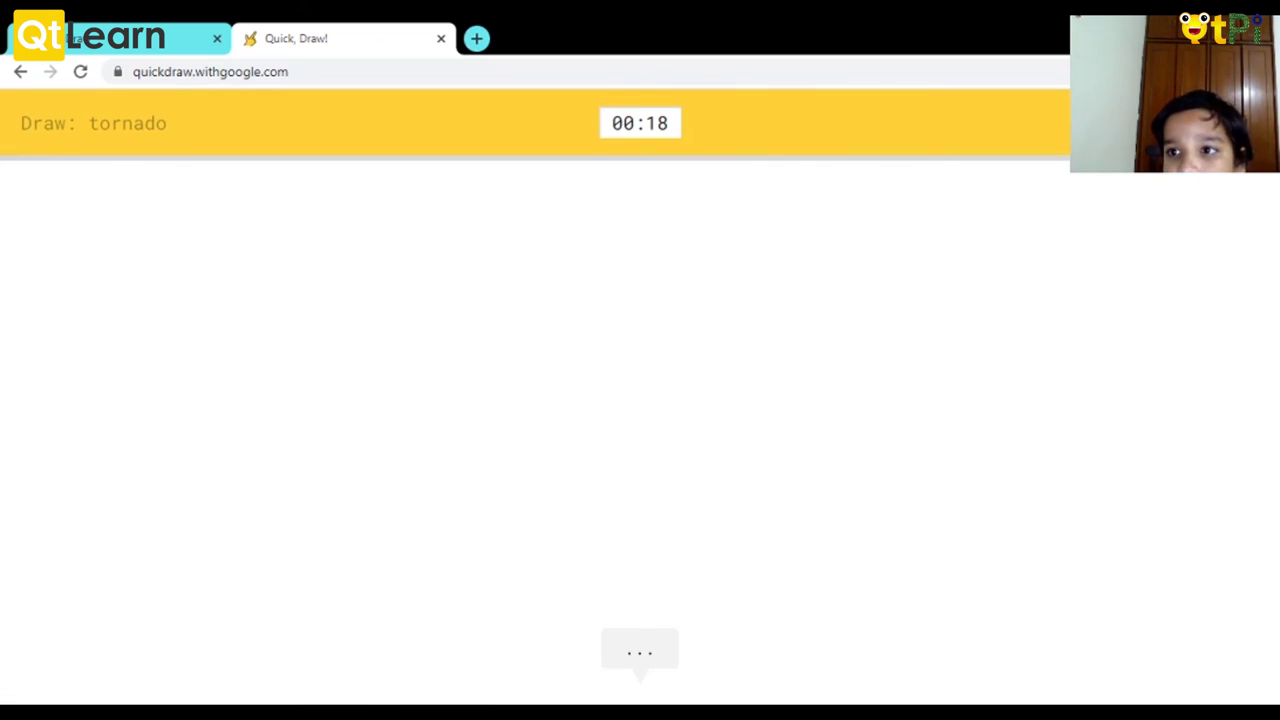
pyautogui.click(1245, 122)
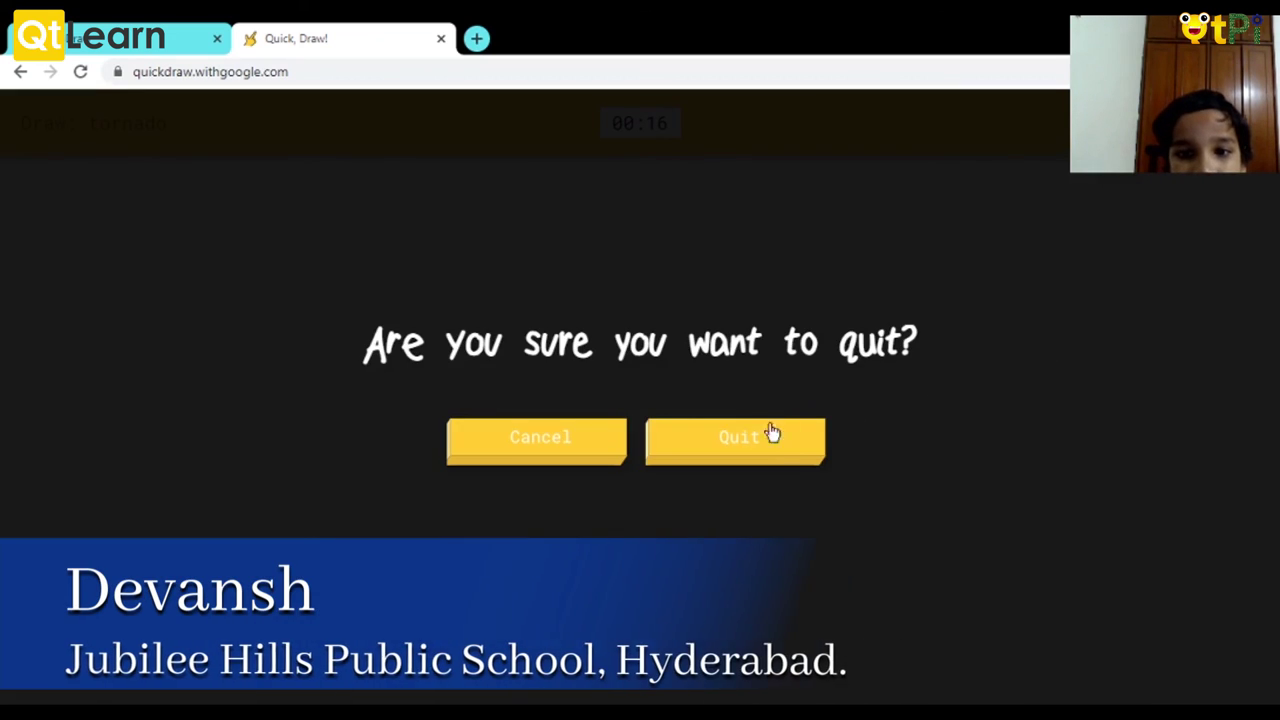
pyautogui.click(749, 443)
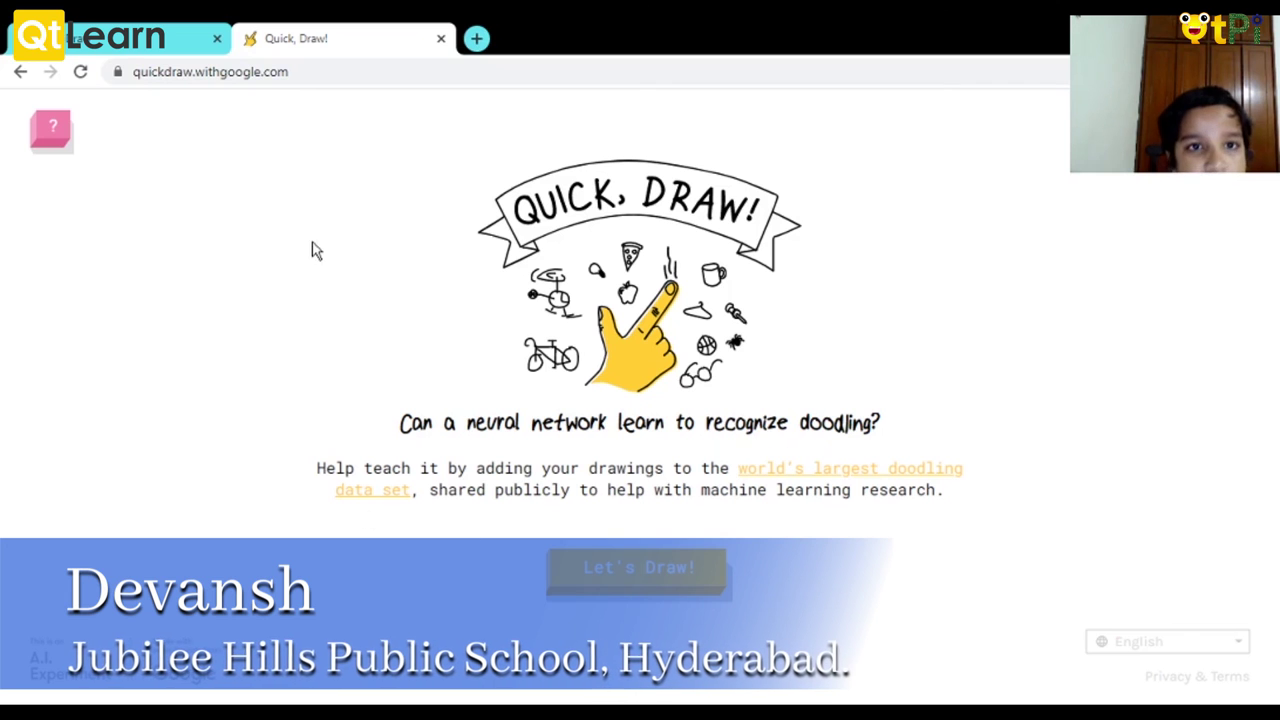